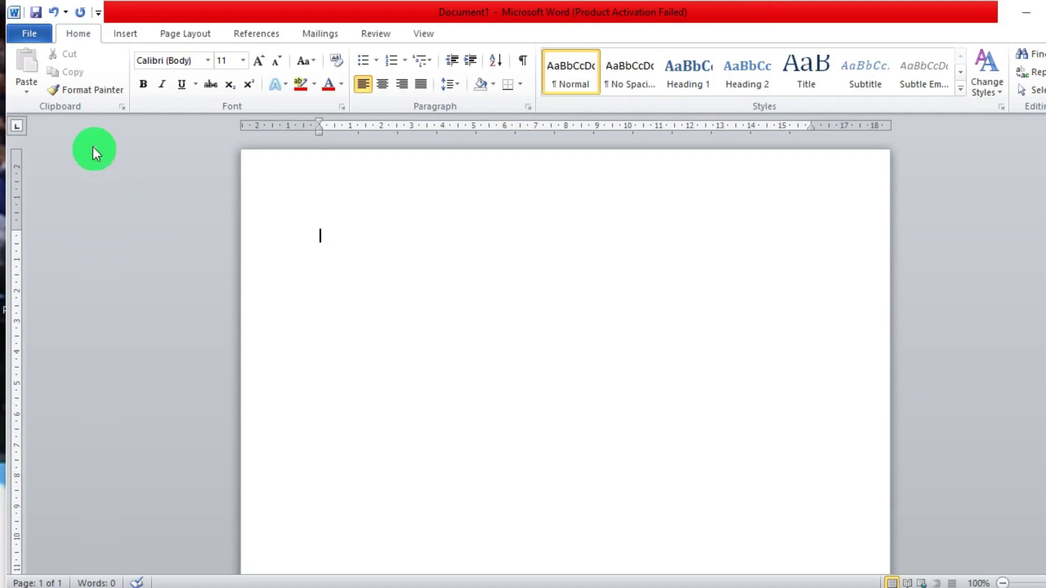
Step: Show the Insert ribbon commands for the blank Document1
{"action": "left_click", "coordinate": [123, 31]}
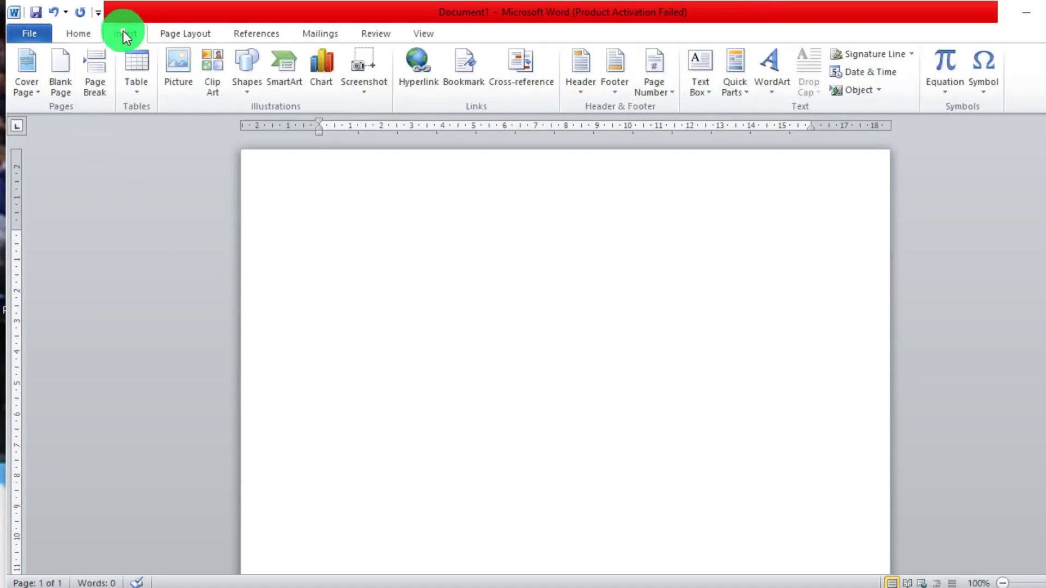
Step: Browse the Insert Chart categories, then select the Pie in 3-D chart type
{"action": "left_click", "coordinate": [320, 76]}
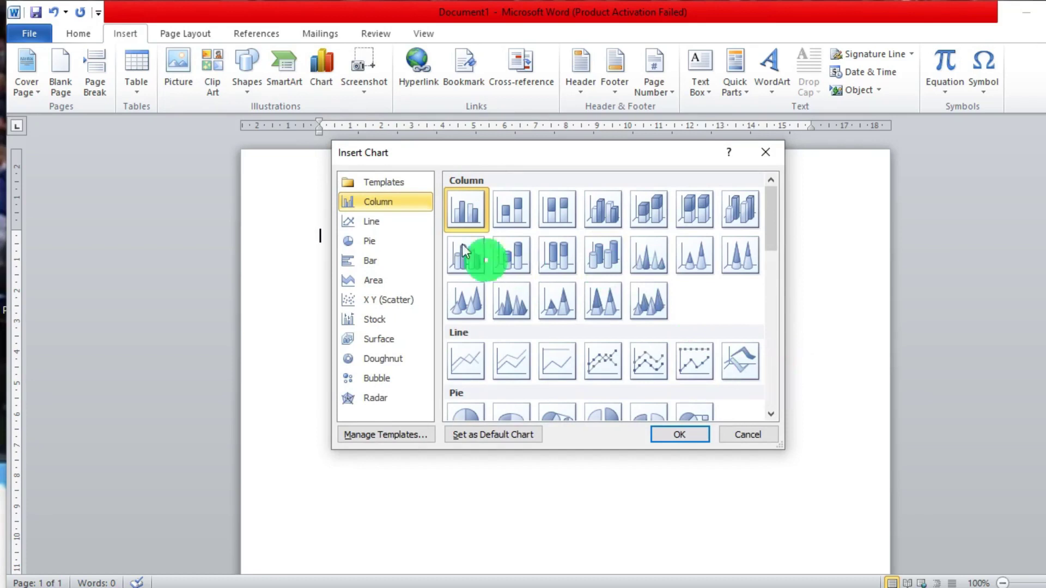
{"action": "left_click", "coordinate": [379, 218]}
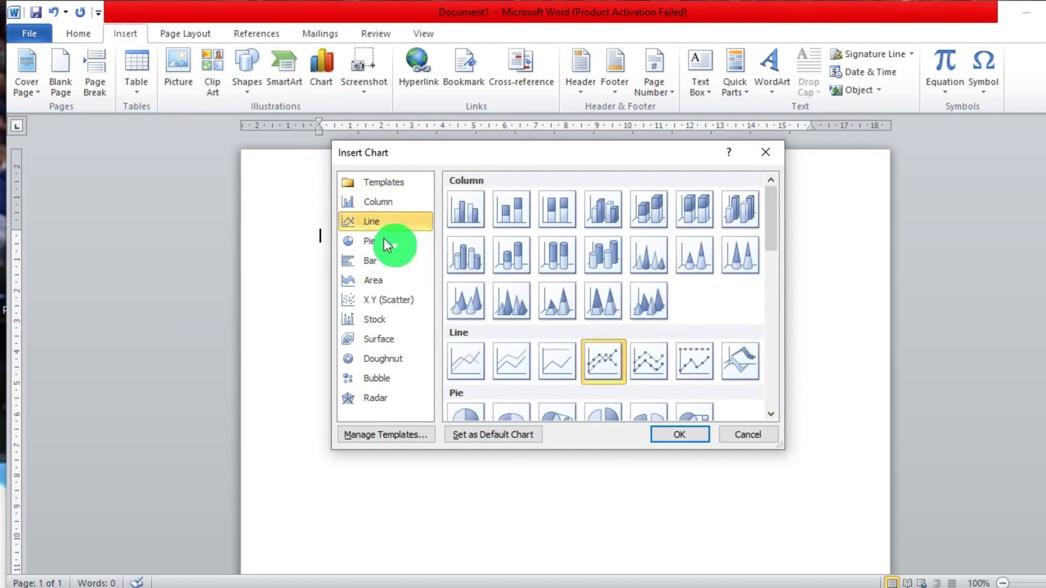
{"action": "left_click", "coordinate": [370, 240]}
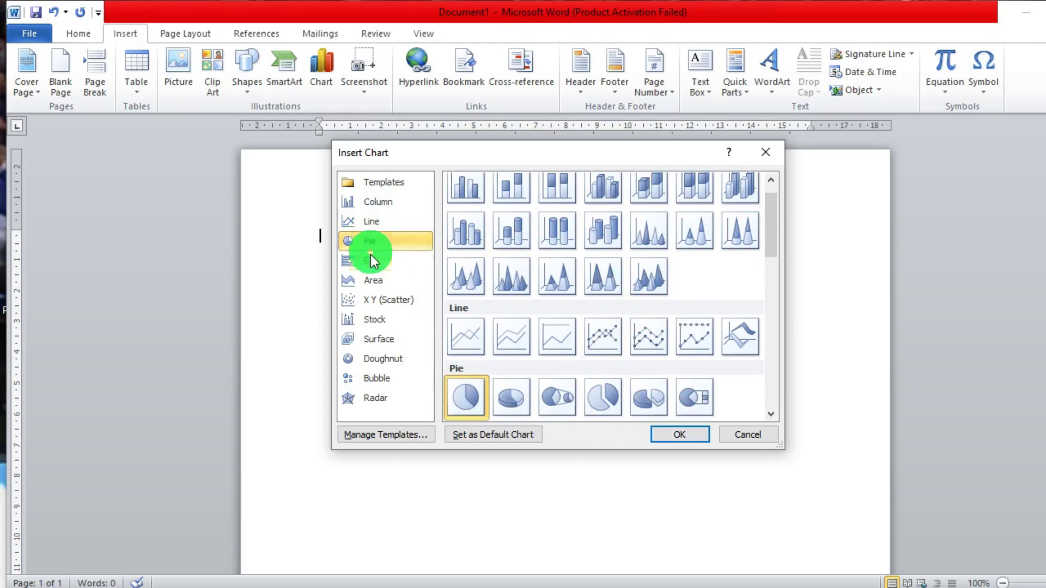
{"action": "left_click", "coordinate": [370, 260]}
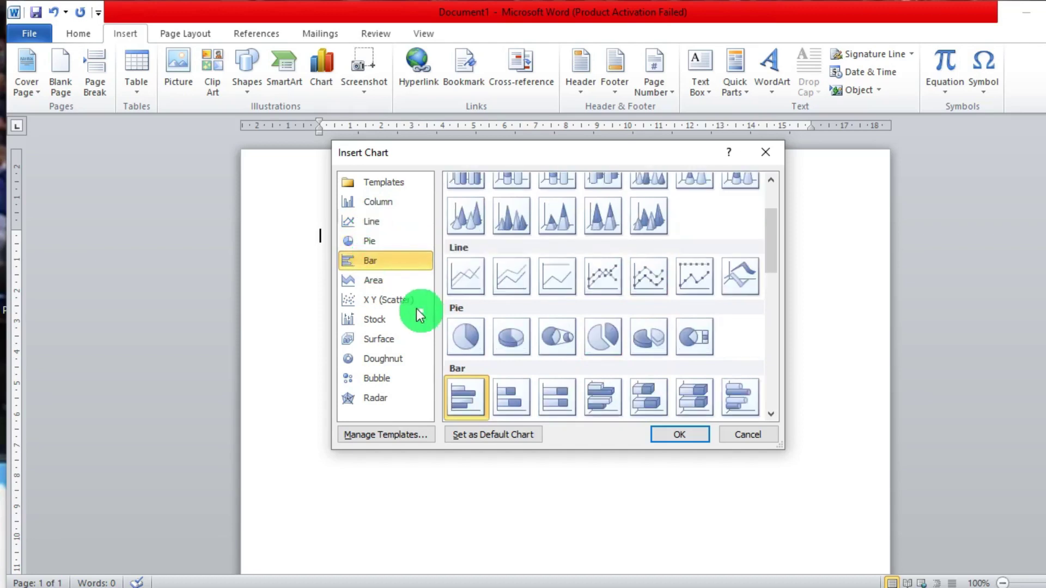
{"action": "left_click", "coordinate": [388, 283]}
{"action": "left_click", "coordinate": [387, 299]}
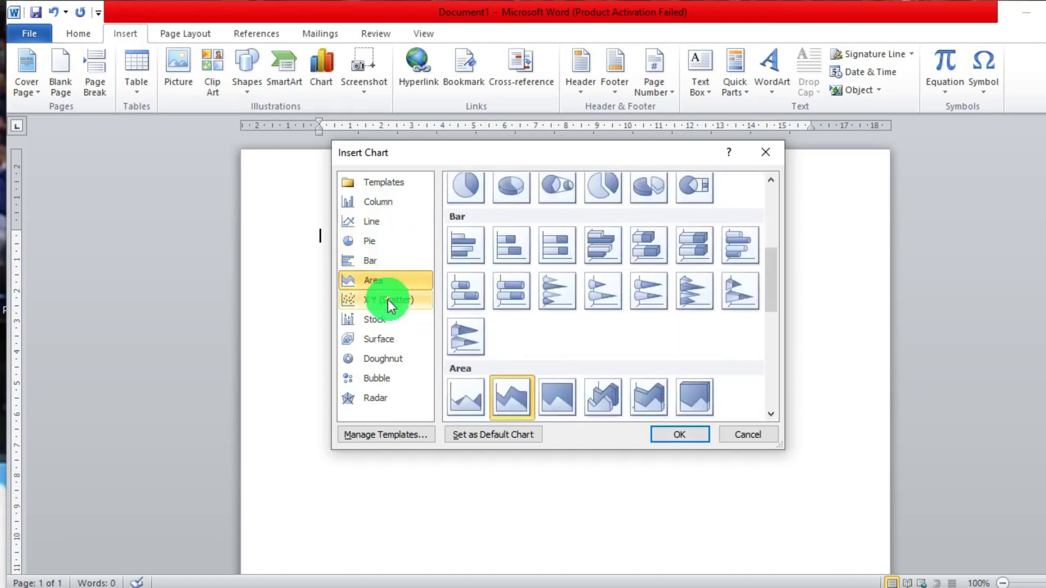
{"action": "left_click", "coordinate": [383, 320]}
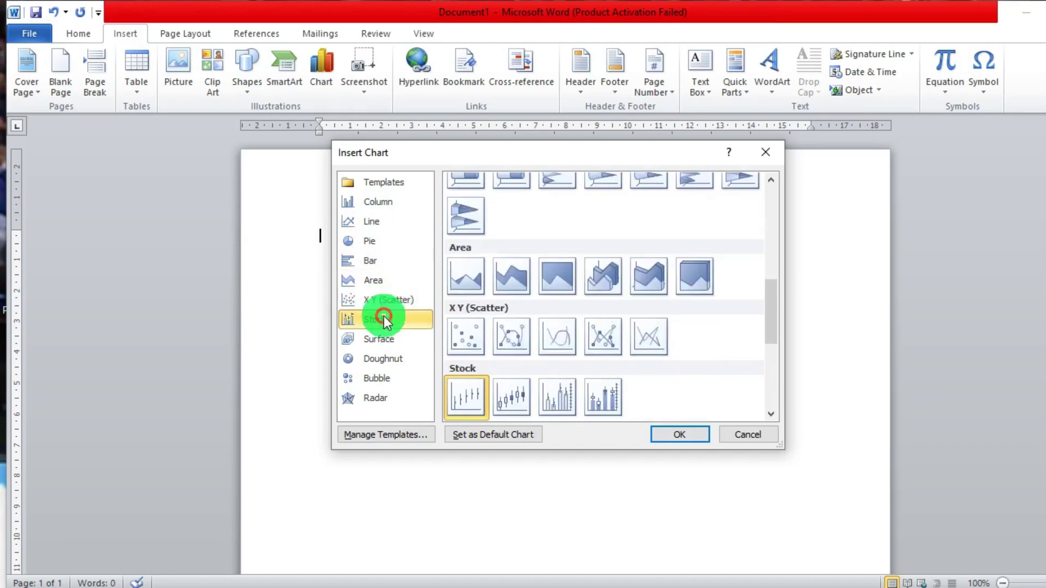
{"action": "left_click", "coordinate": [380, 339]}
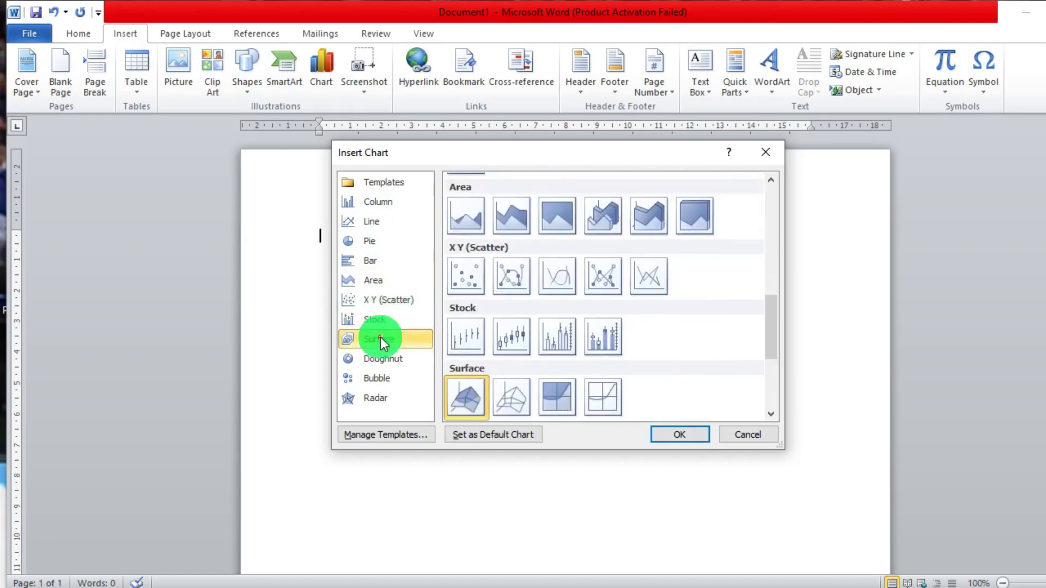
{"action": "left_click", "coordinate": [775, 182]}
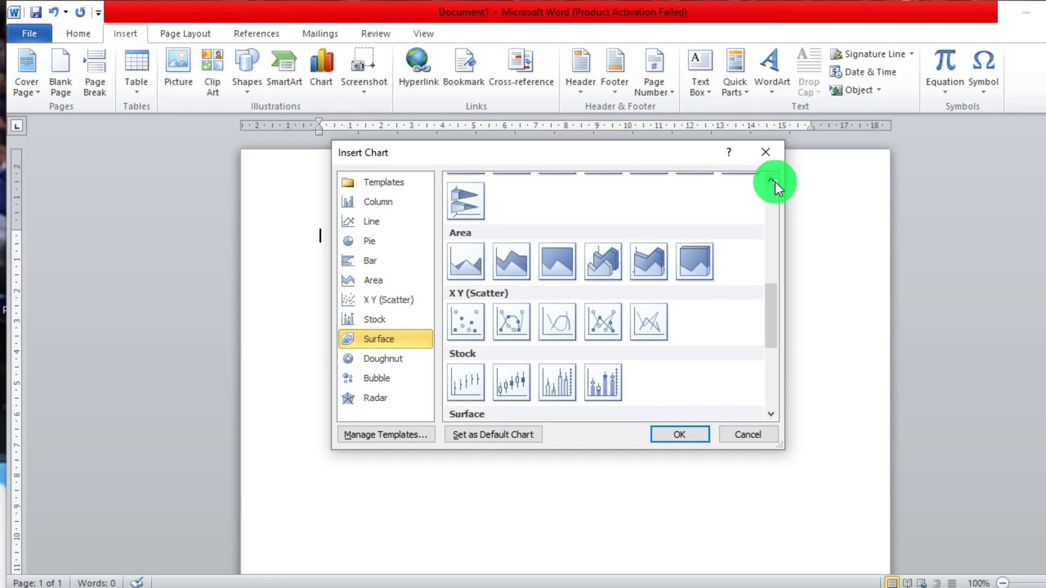
{"action": "left_click", "coordinate": [368, 240]}
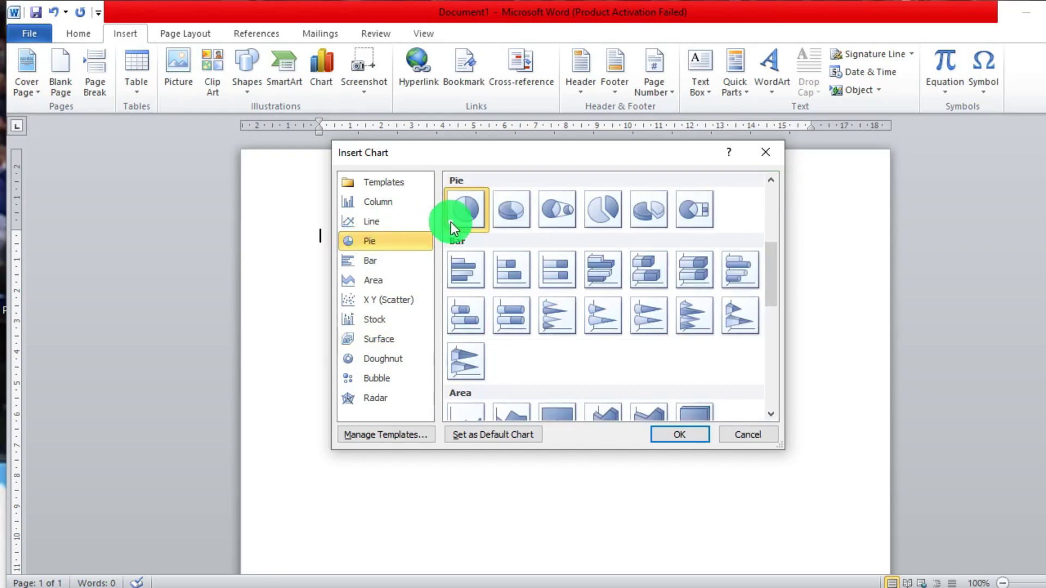
{"action": "left_click", "coordinate": [514, 206]}
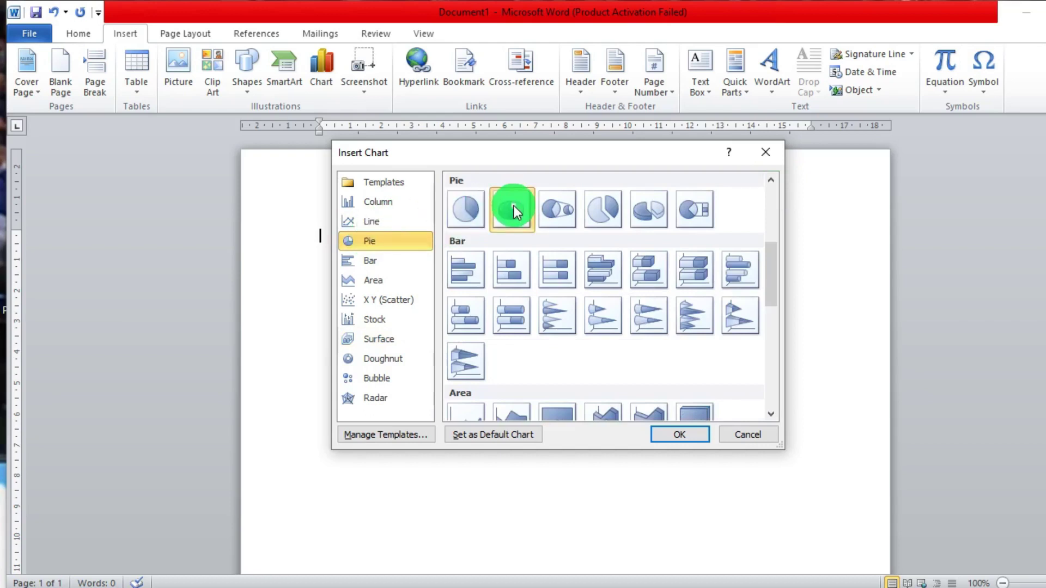
Step: Insert the 3-D pie chart and enter January with sales 20 and February with 40
{"action": "left_click", "coordinate": [684, 430]}
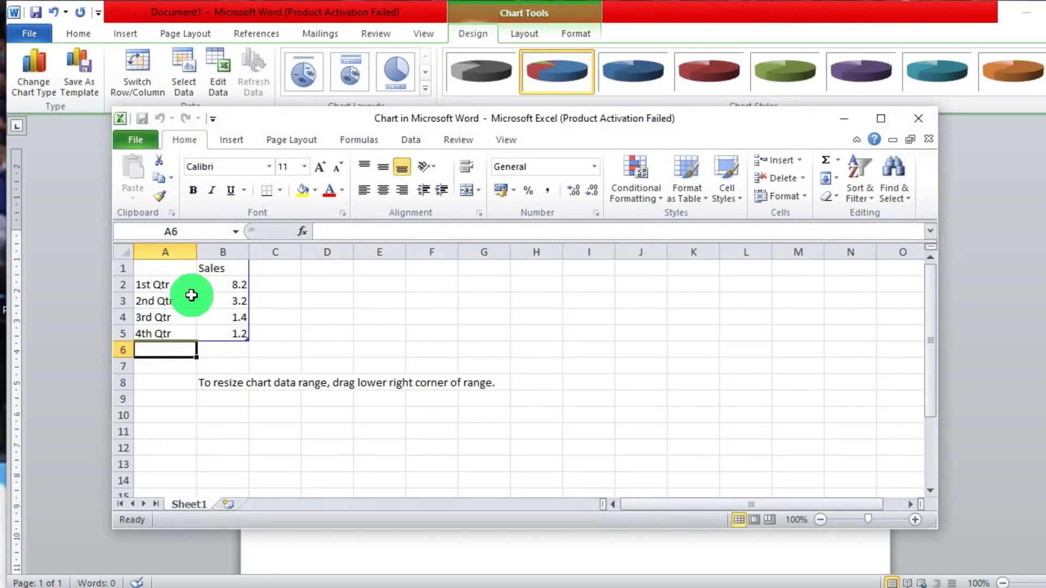
{"action": "left_click", "coordinate": [172, 287]}
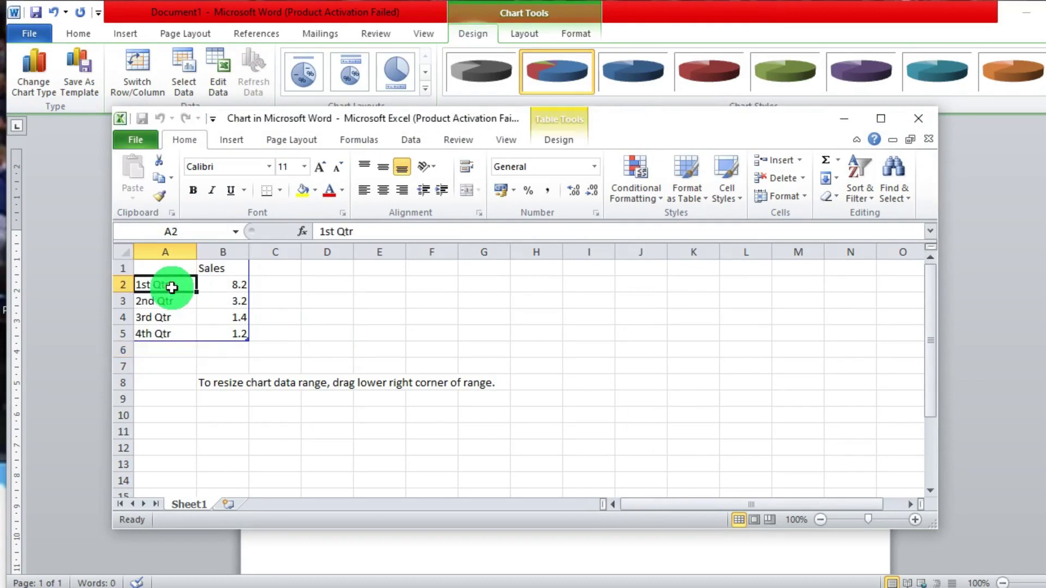
{"action": "type", "text": "Jan"}
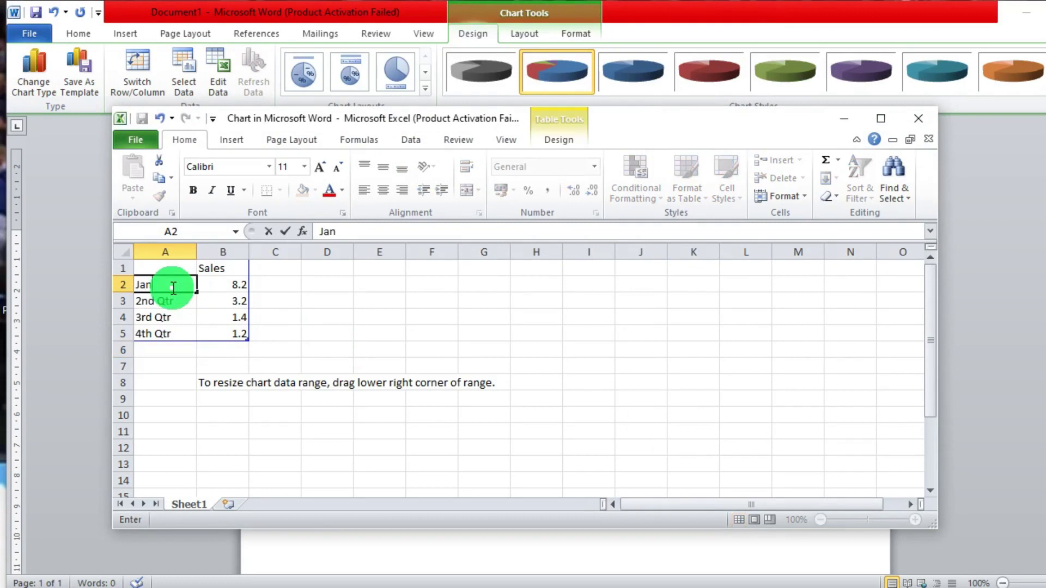
{"action": "type", "text": "uary"}
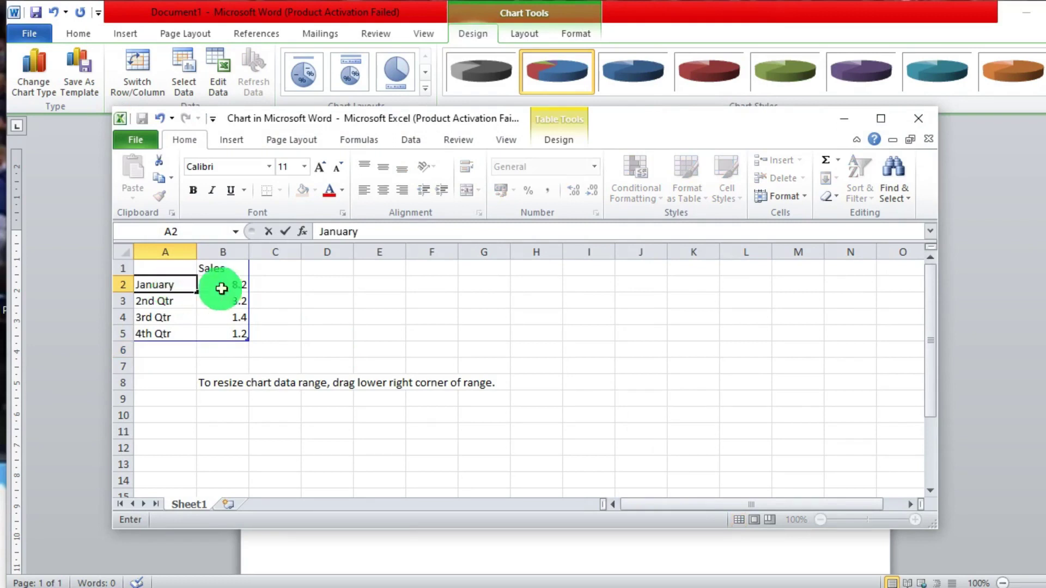
{"action": "left_click", "coordinate": [238, 283]}
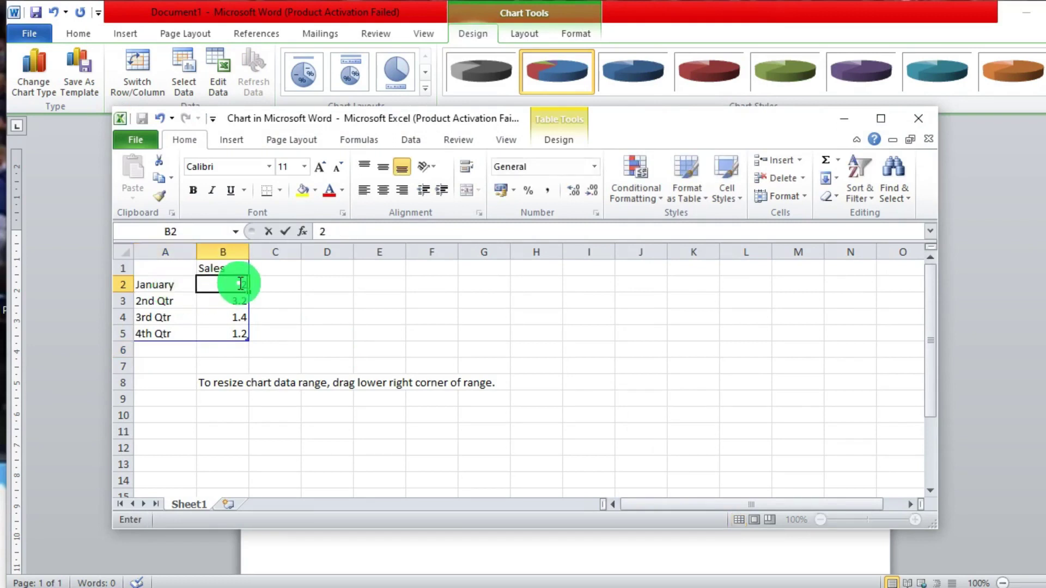
{"action": "type", "text": "20"}
{"action": "left_click", "coordinate": [162, 300]}
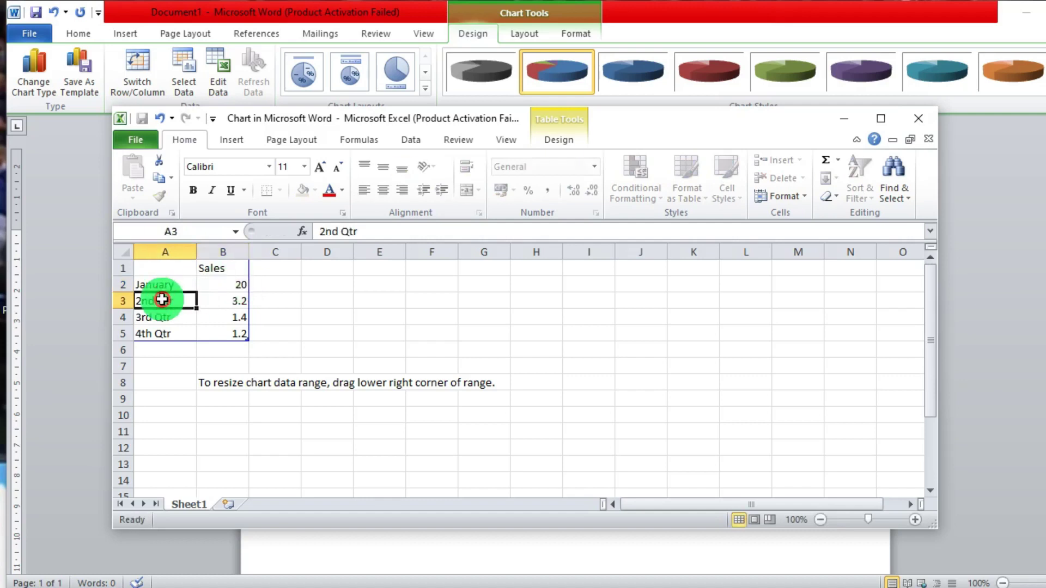
{"action": "type", "text": "Feb"}
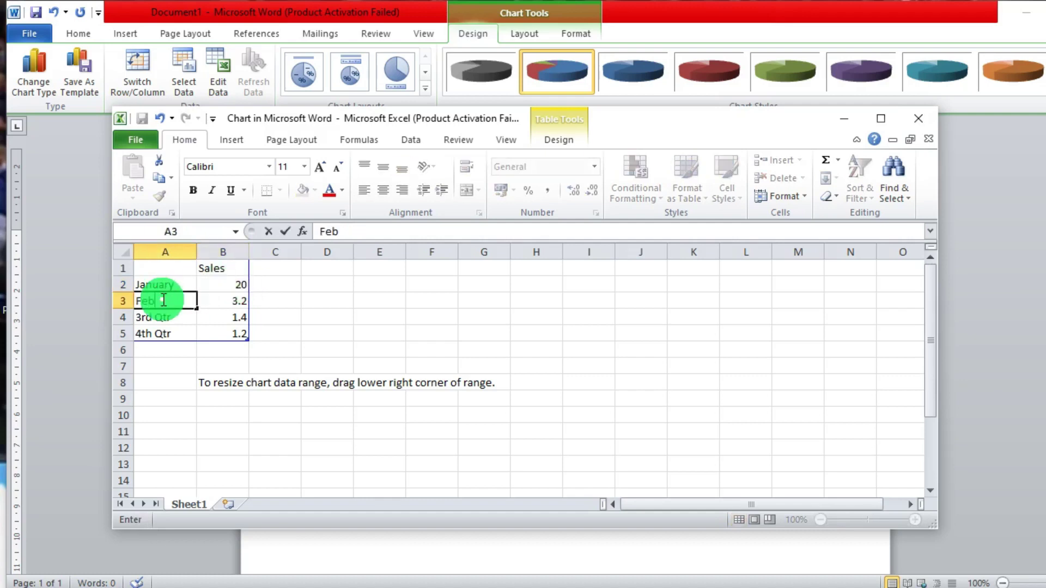
{"action": "type", "text": "ruary"}
{"action": "left_click", "coordinate": [234, 300]}
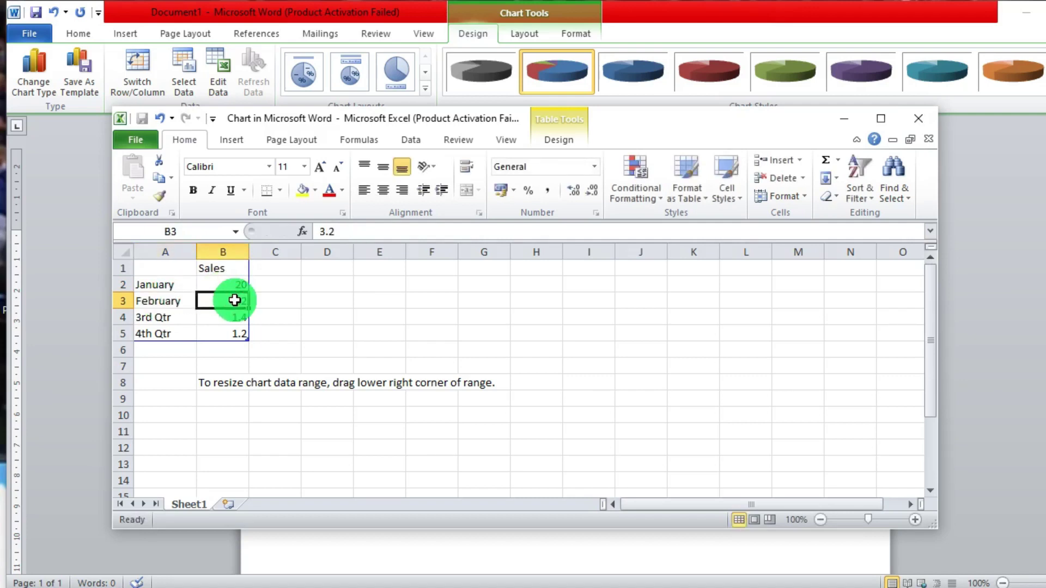
{"action": "type", "text": "40"}
Step: Enter March with sales 50 and replace the 4th Qtr label with April
{"action": "left_click", "coordinate": [161, 318]}
{"action": "type", "text": "March"}
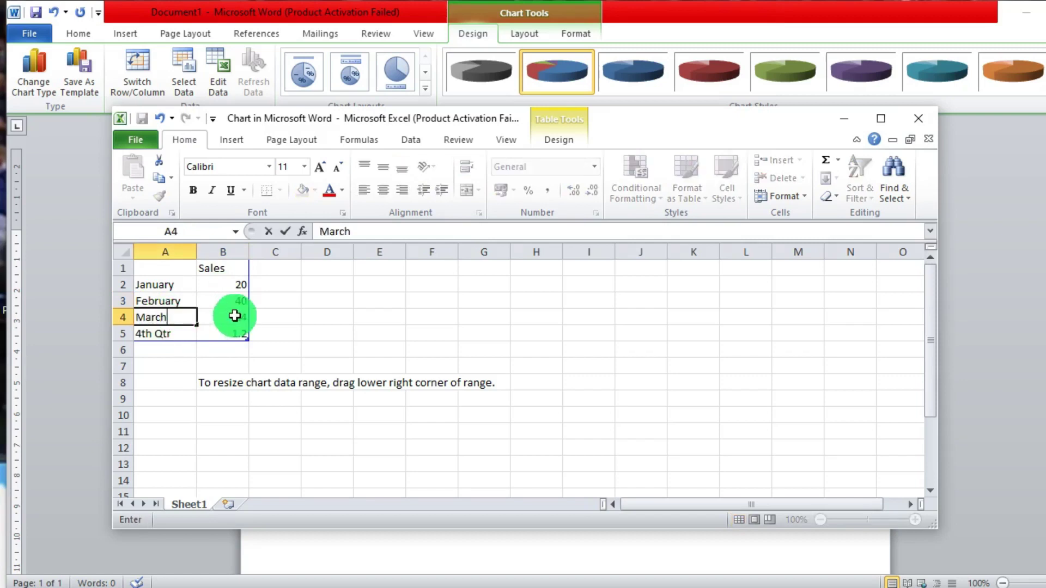
{"action": "left_click", "coordinate": [237, 316]}
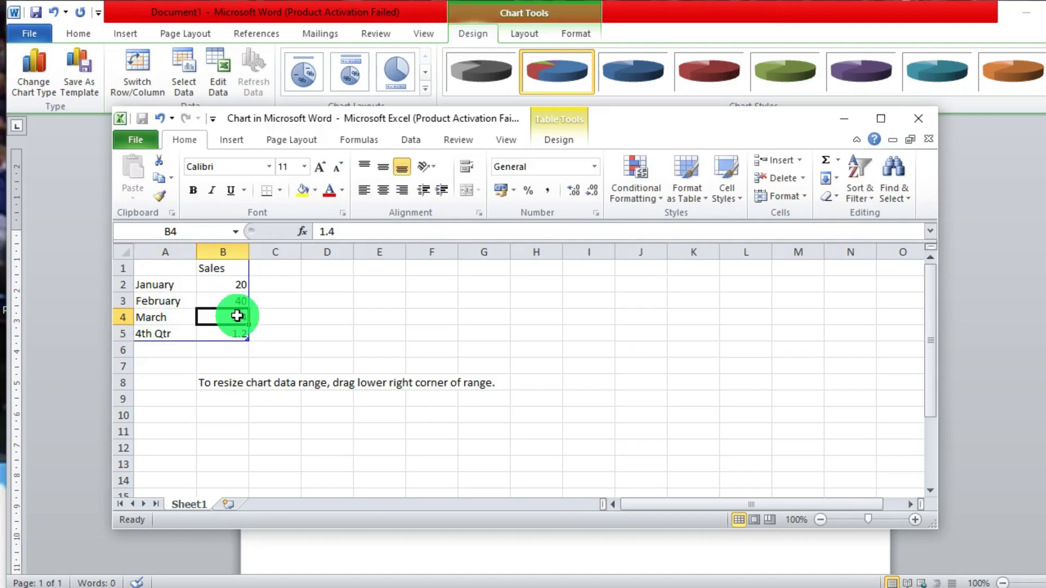
{"action": "type", "text": "50"}
{"action": "left_click", "coordinate": [167, 332]}
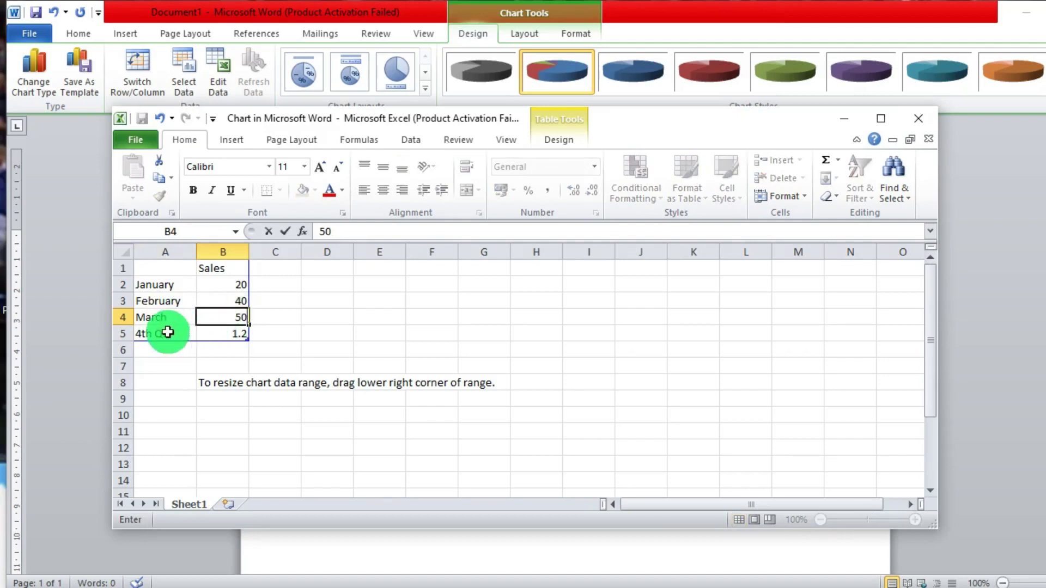
{"action": "type", "text": "April"}
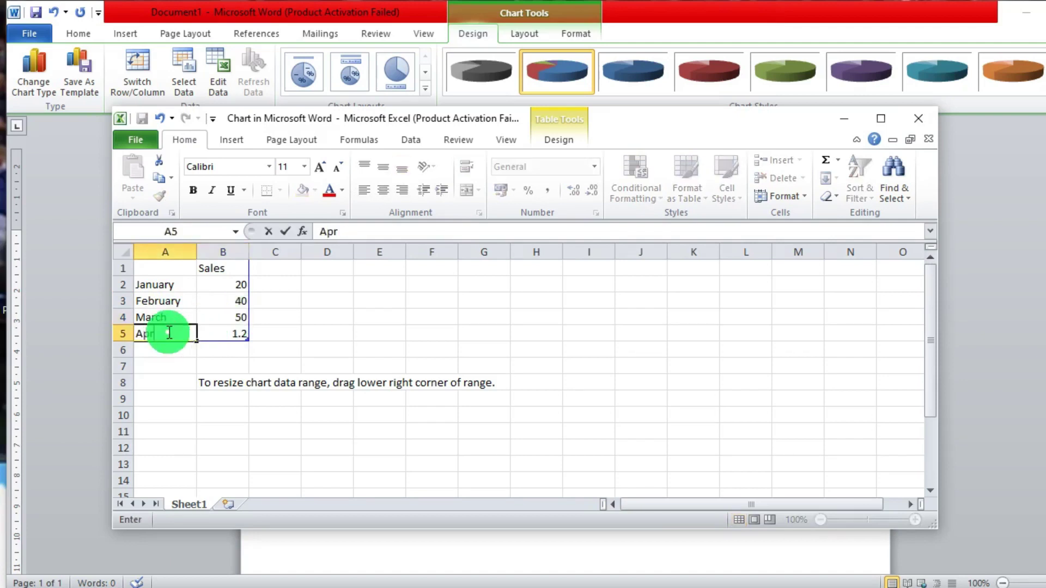
{"action": "left_click", "coordinate": [234, 333]}
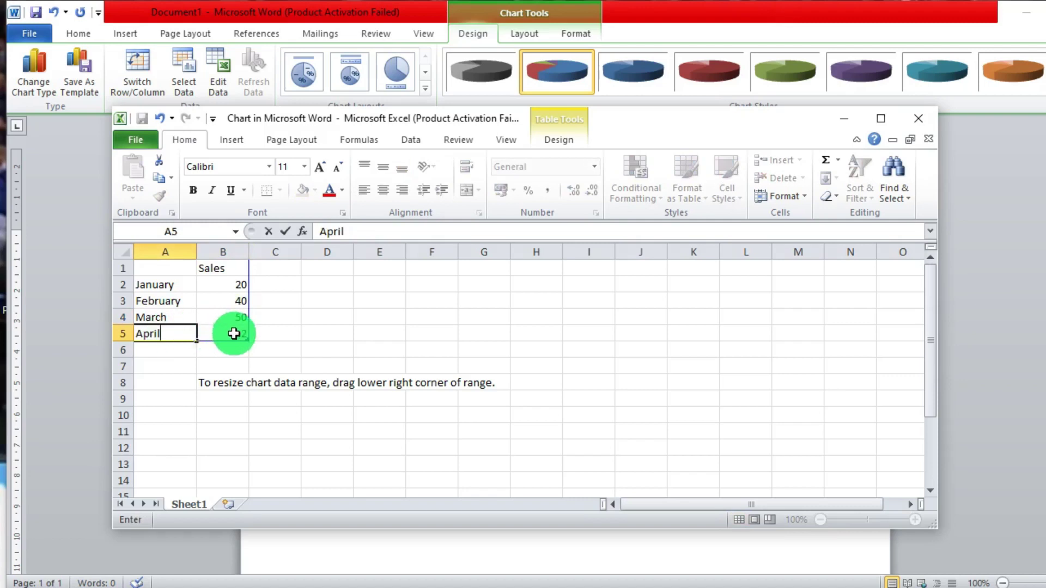
Step: Give April 60, head column B 'T Shirt Sales', and fill 60 down to B7
{"action": "type", "text": "60"}
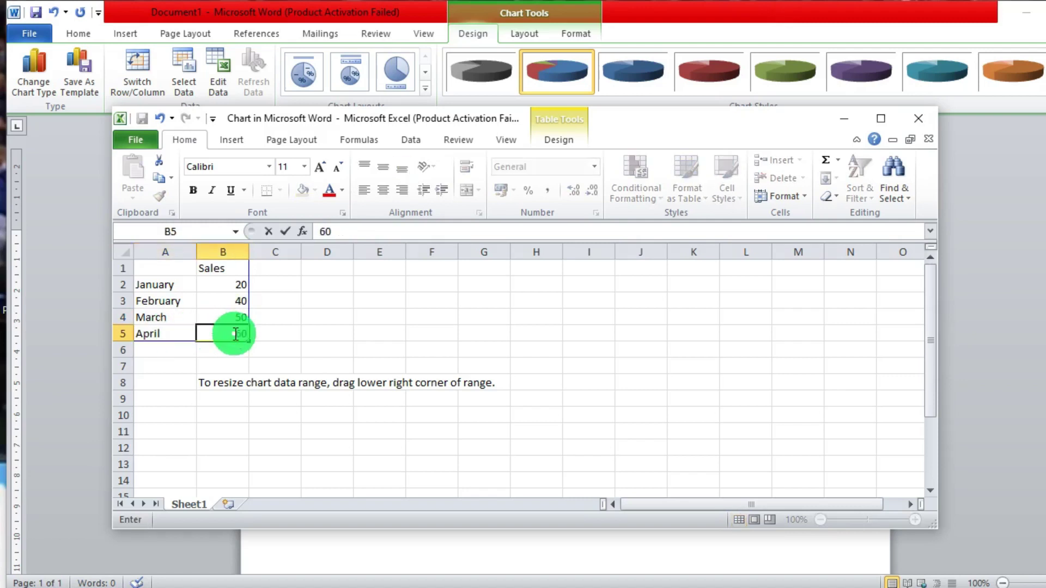
{"action": "left_click", "coordinate": [229, 268]}
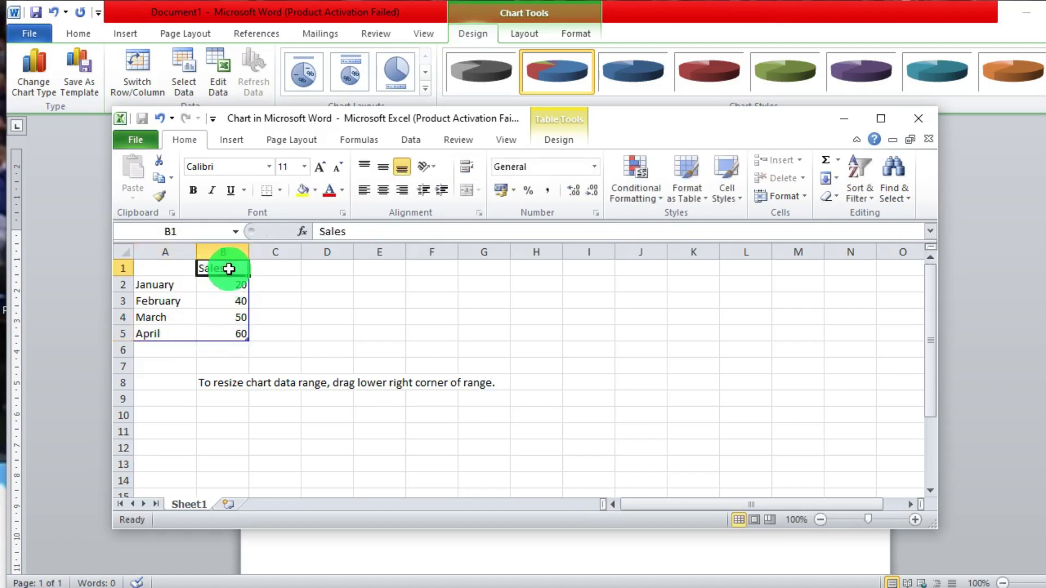
{"action": "type", "text": "T"}
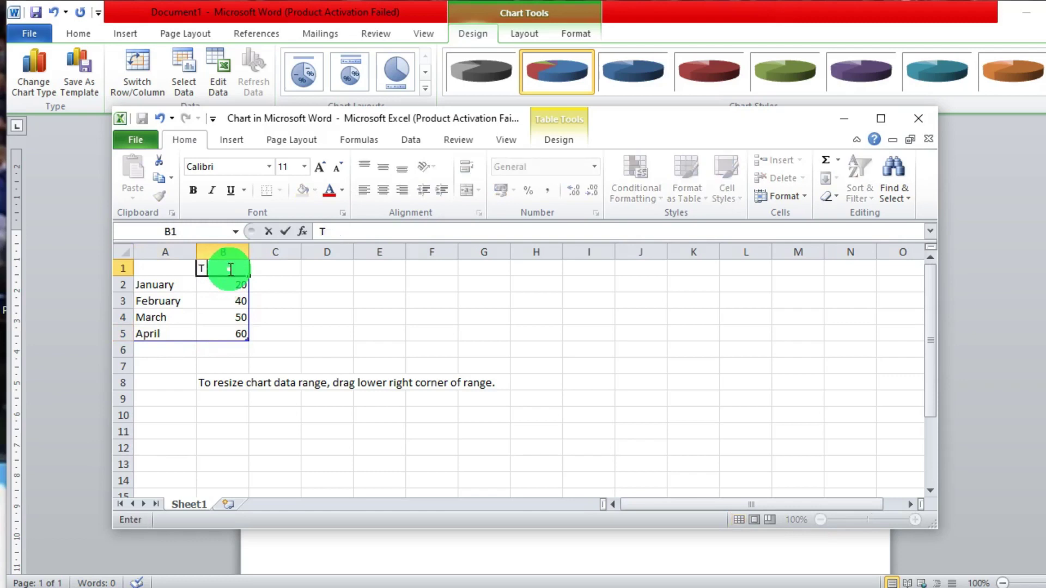
{"action": "type", "text": " Shirt Sales"}
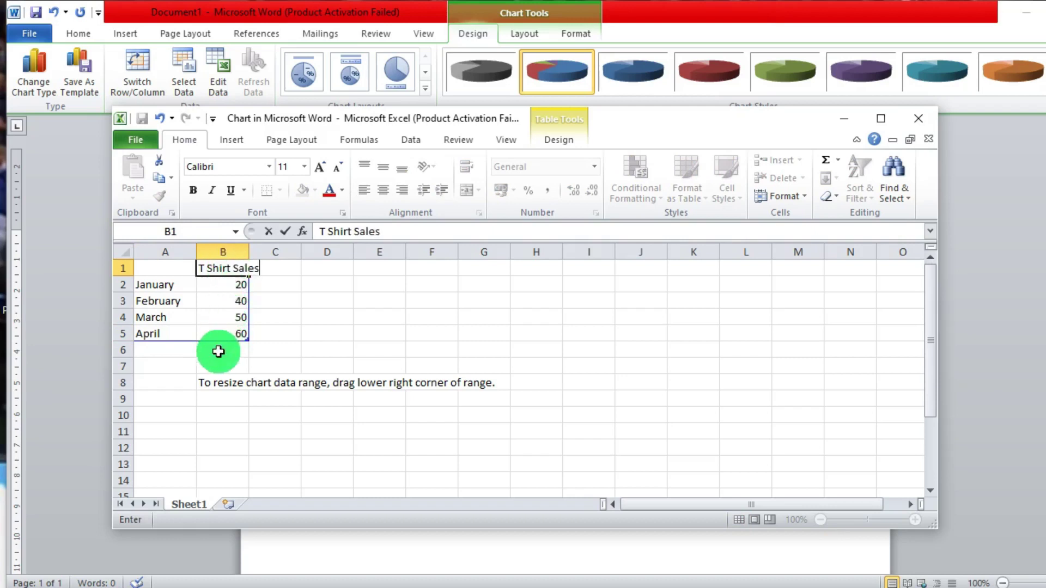
{"action": "left_click", "coordinate": [221, 349]}
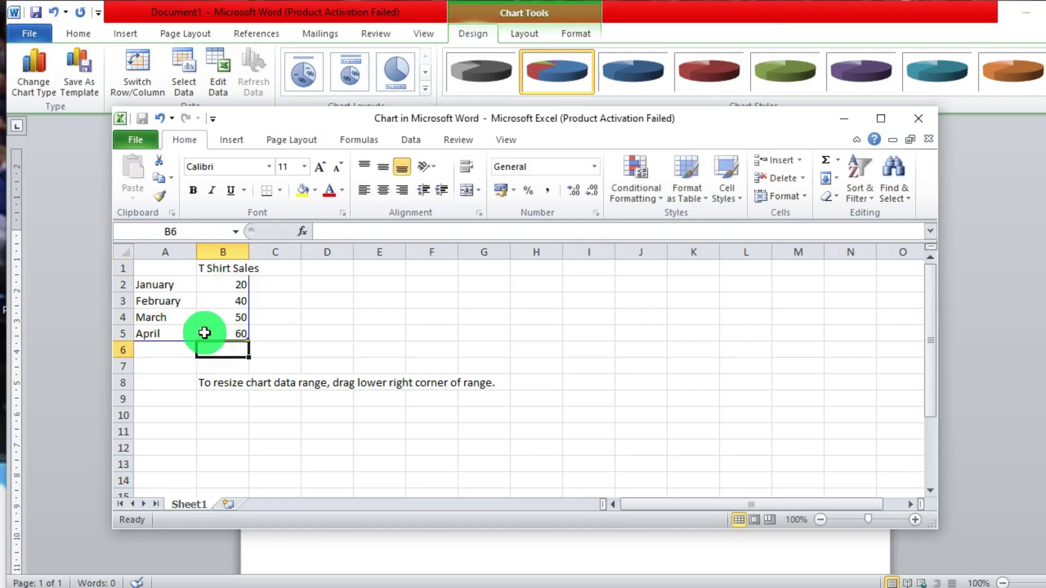
{"action": "left_click", "coordinate": [209, 333]}
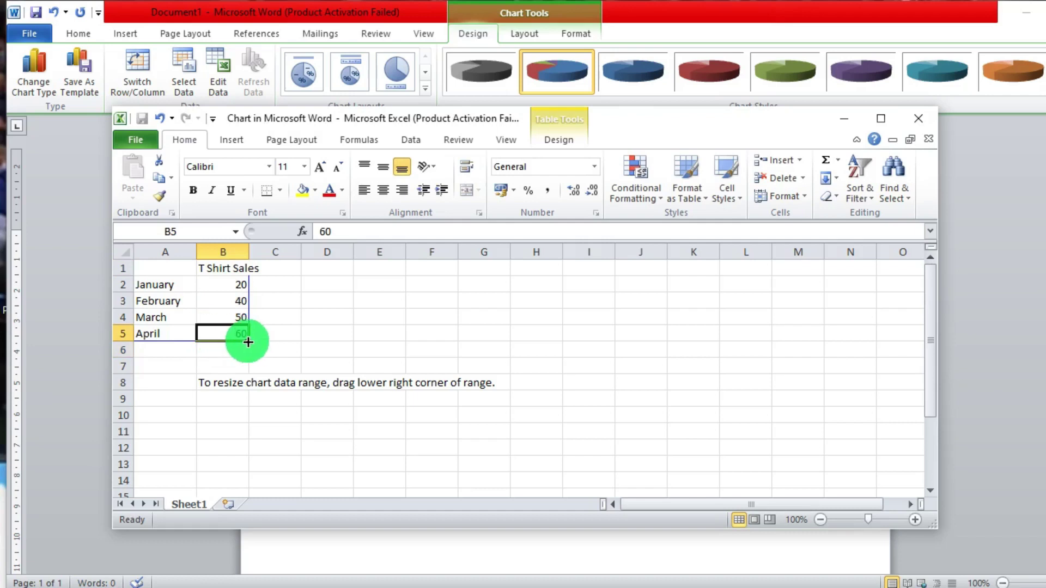
{"action": "left_click_drag", "start_coordinate": [247, 342], "coordinate": [244, 380]}
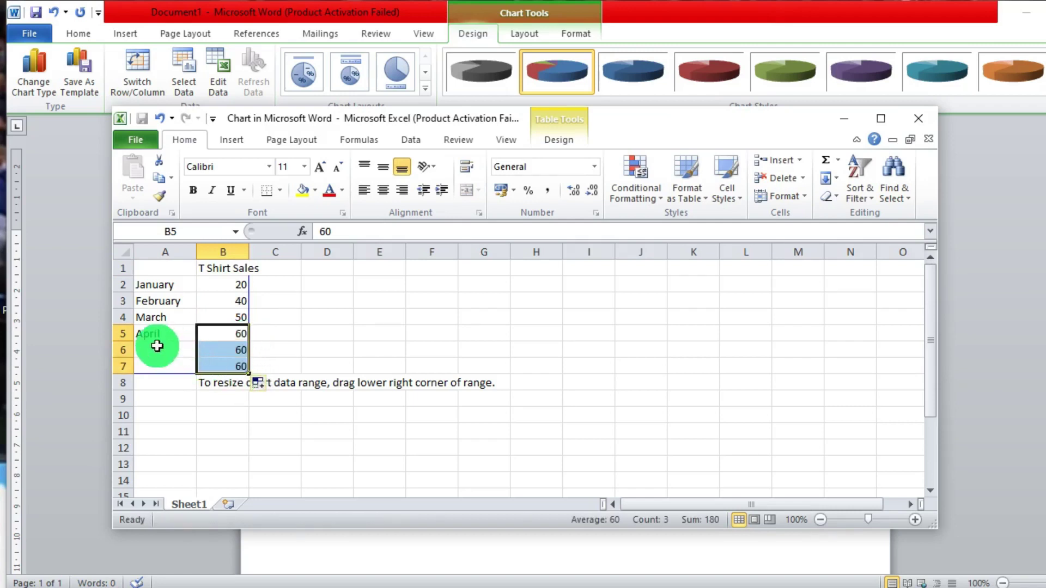
Step: Add May at 80 and June at 90 in rows 6–7, then close the Excel data sheet
{"action": "left_click", "coordinate": [152, 350]}
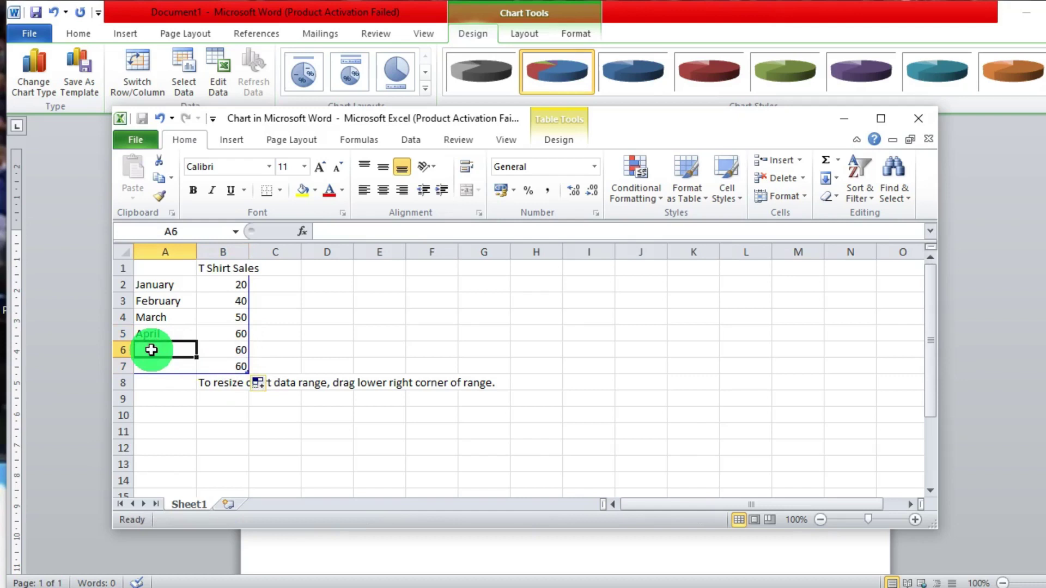
{"action": "type", "text": "May"}
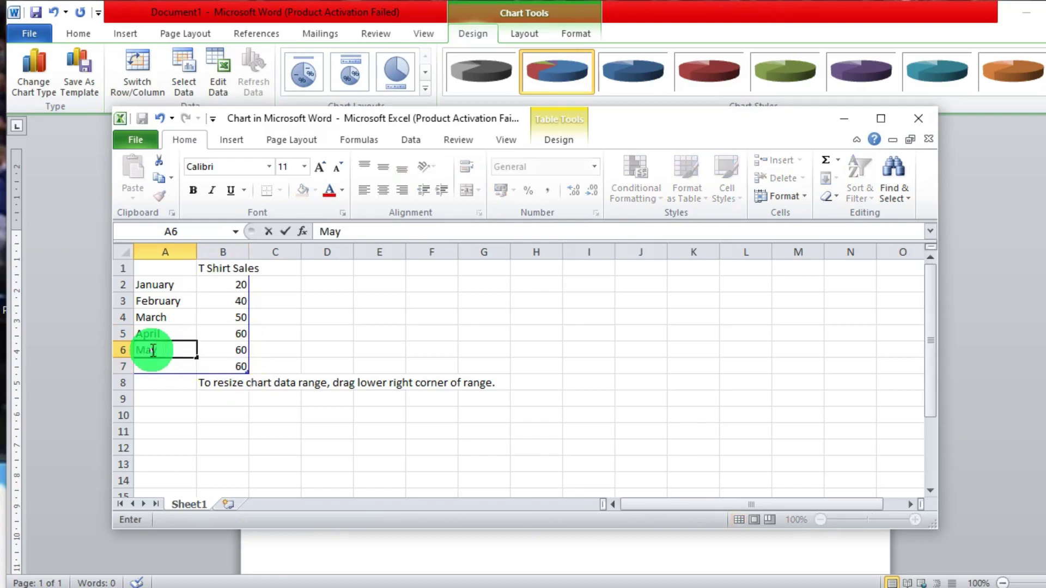
{"action": "left_click", "coordinate": [228, 348]}
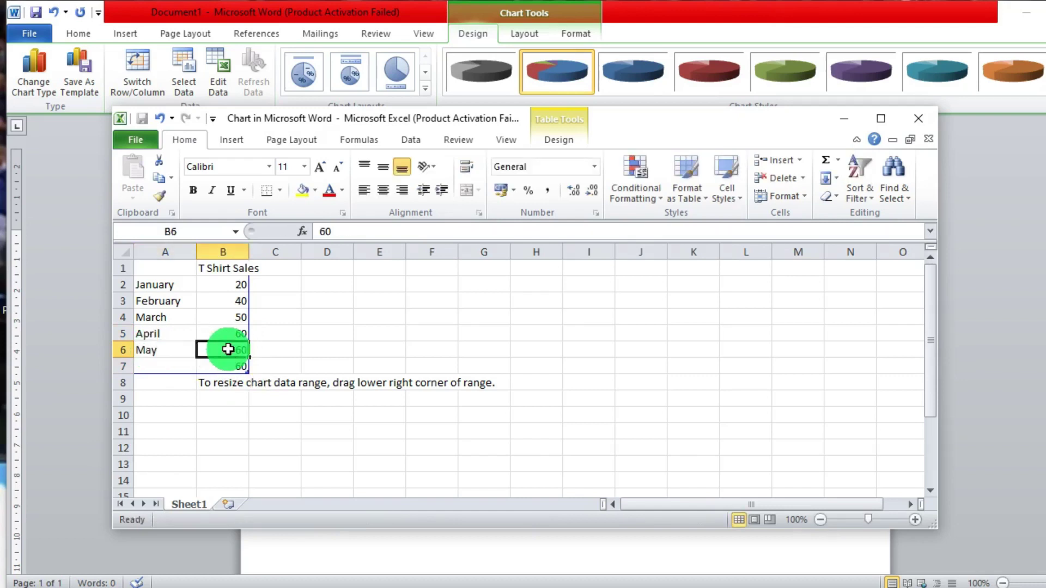
{"action": "type", "text": "80"}
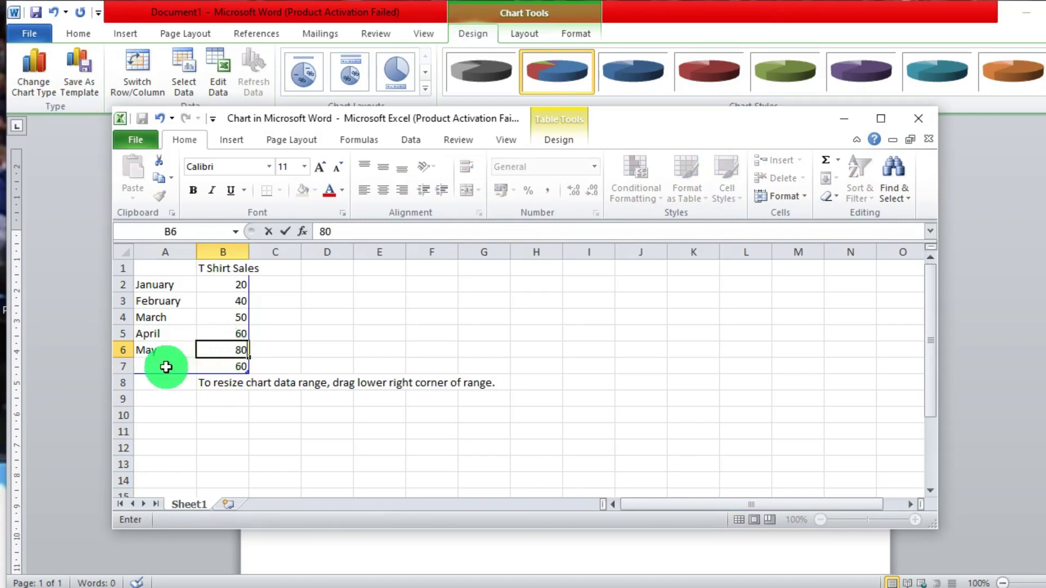
{"action": "left_click", "coordinate": [165, 366]}
{"action": "type", "text": "June"}
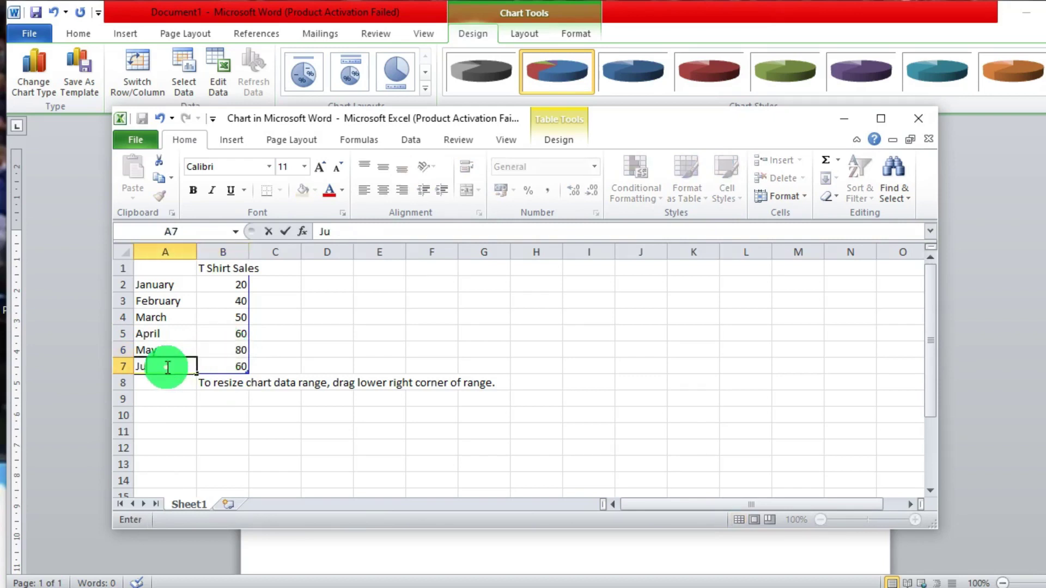
{"action": "left_click", "coordinate": [229, 367]}
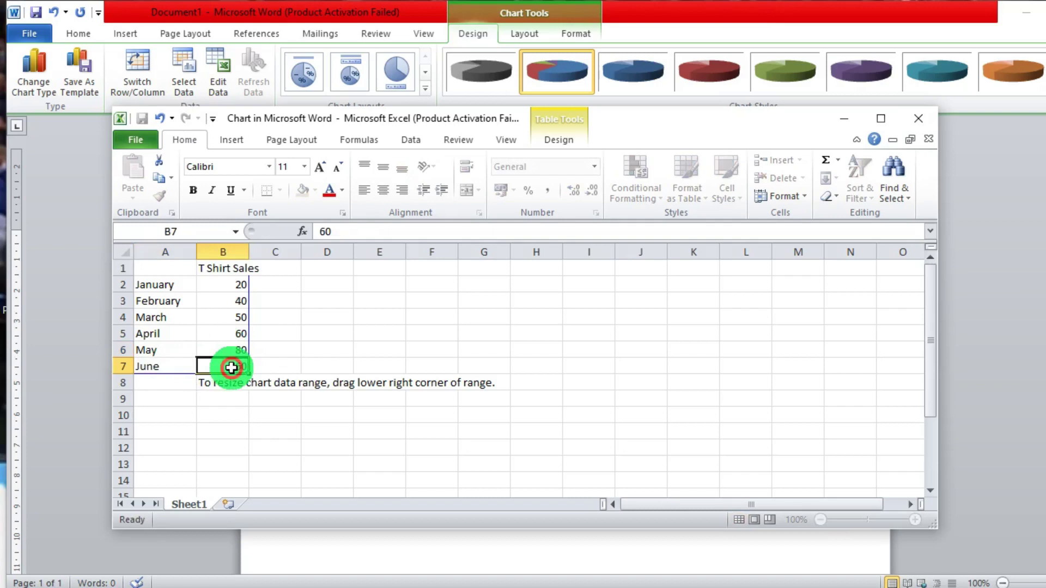
{"action": "type", "text": "90"}
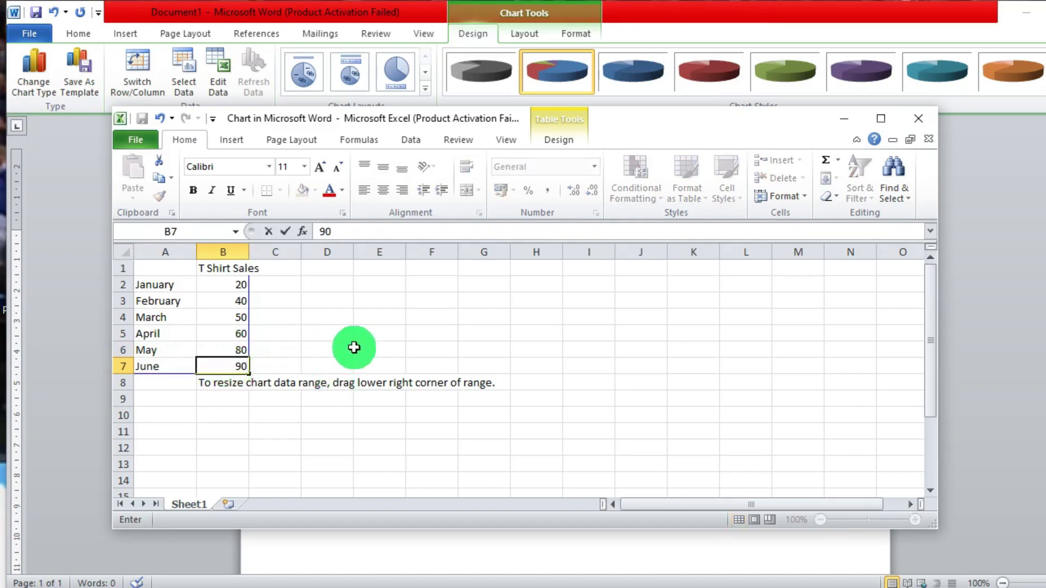
{"action": "left_click", "coordinate": [354, 349]}
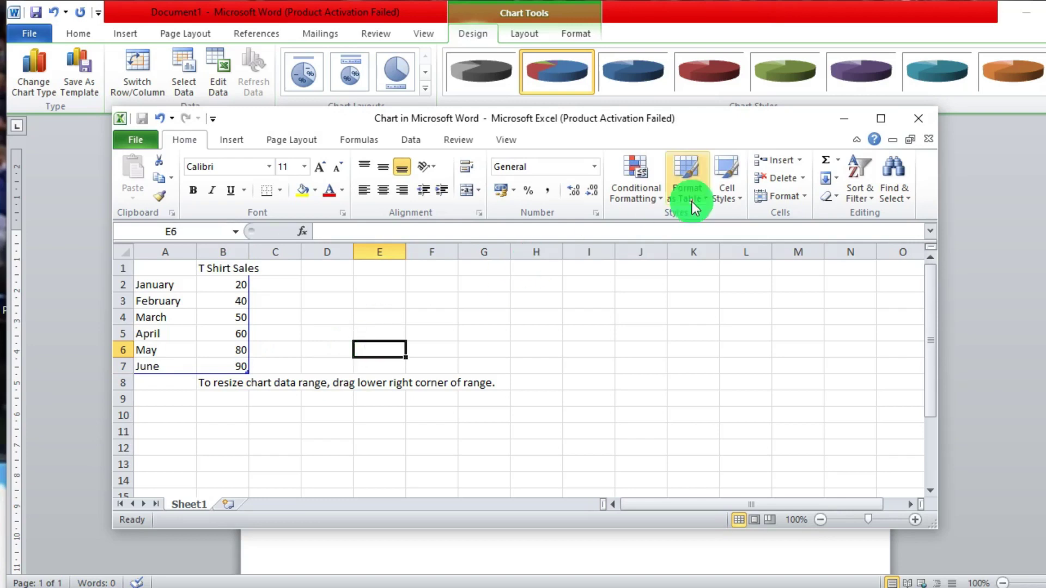
{"action": "left_click", "coordinate": [918, 118]}
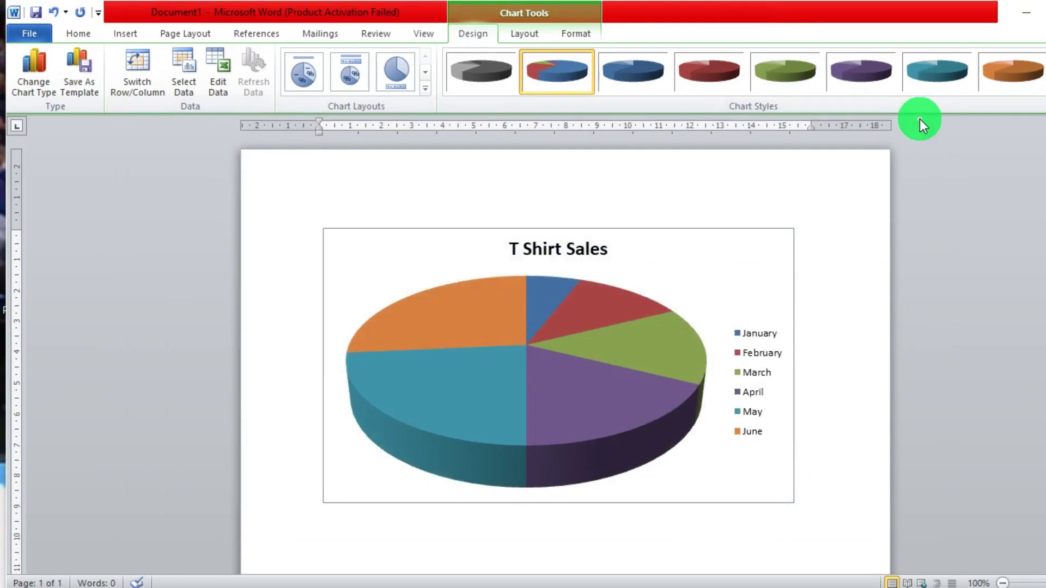
{"action": "left_click", "coordinate": [661, 333]}
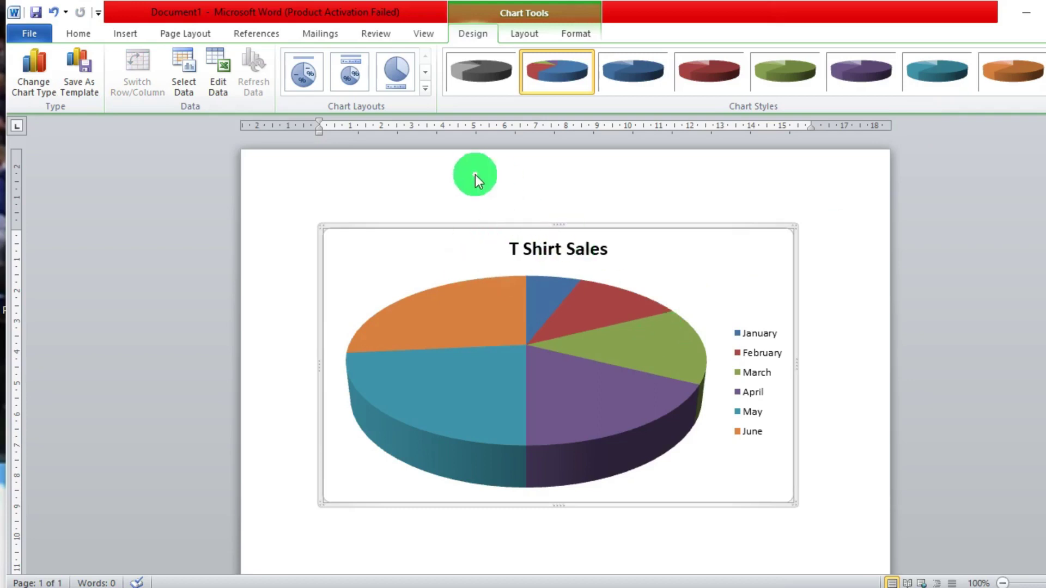
Step: Try several pie chart layouts, including legend and percentage or value label variants
{"action": "left_click", "coordinate": [425, 90]}
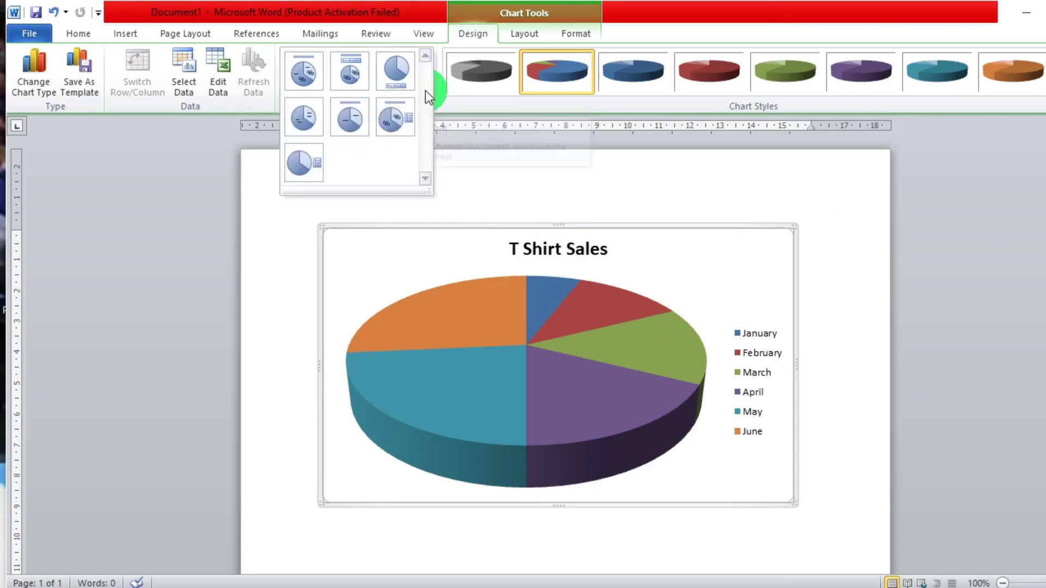
{"action": "left_click", "coordinate": [311, 71]}
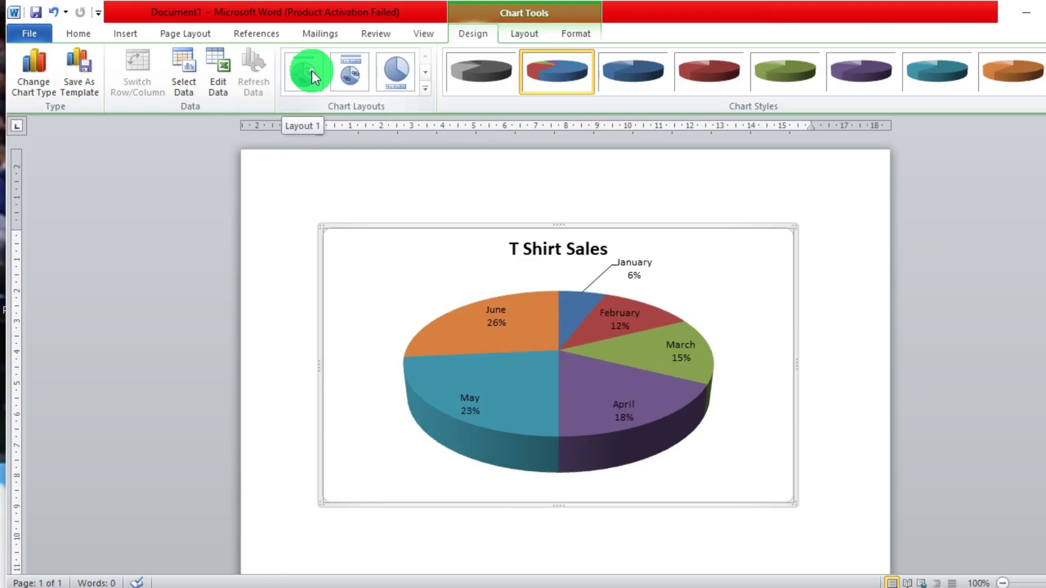
{"action": "left_click", "coordinate": [426, 85]}
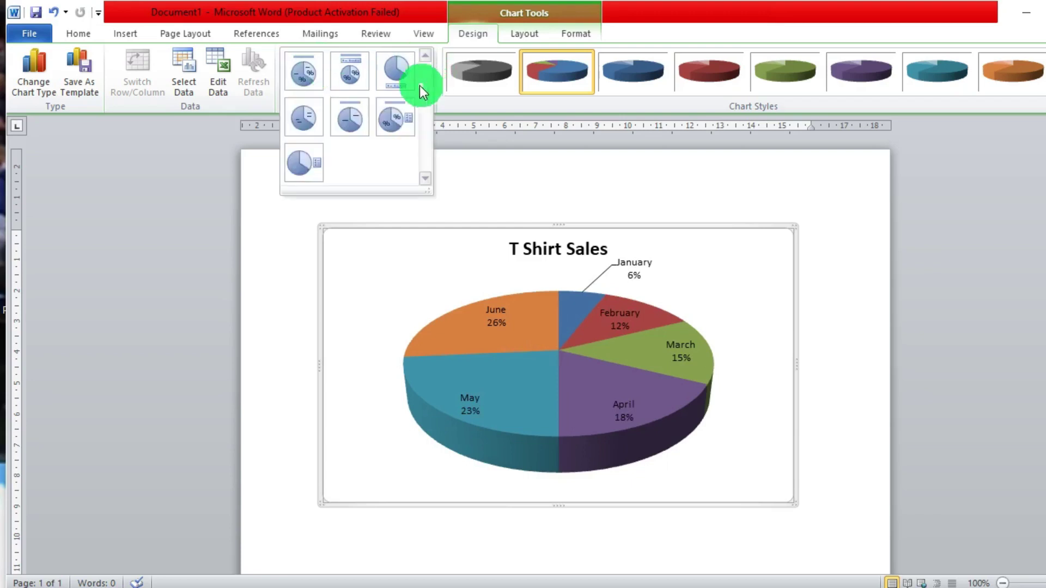
{"action": "left_click", "coordinate": [350, 71]}
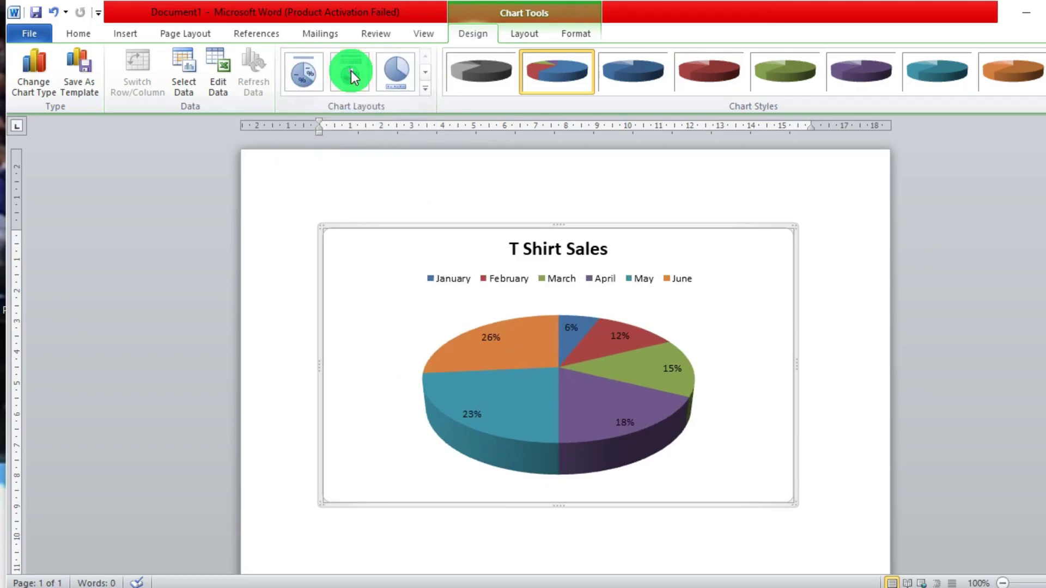
{"action": "left_click", "coordinate": [427, 89]}
{"action": "left_click", "coordinate": [404, 77]}
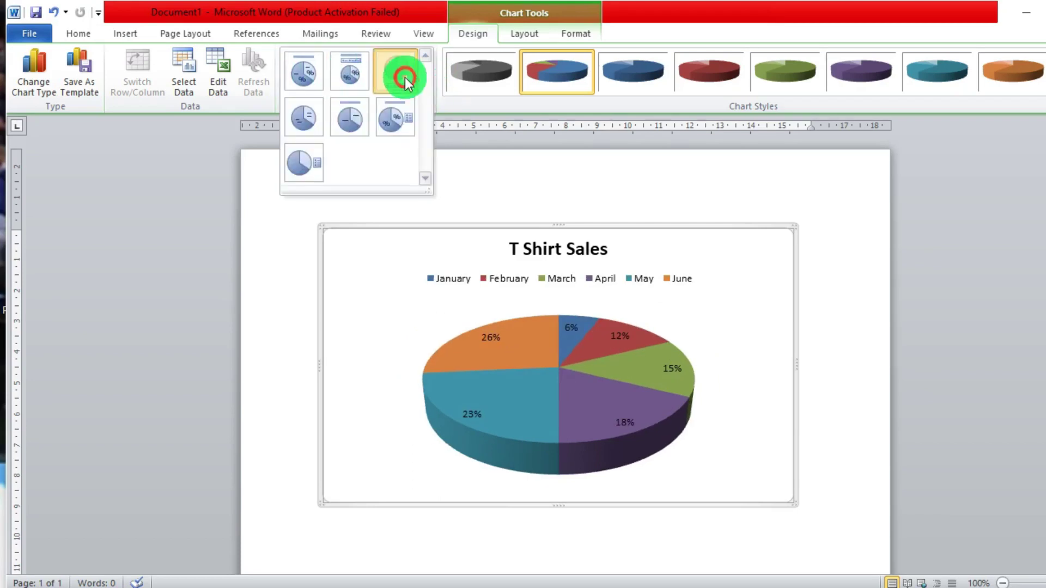
{"action": "left_click", "coordinate": [426, 88]}
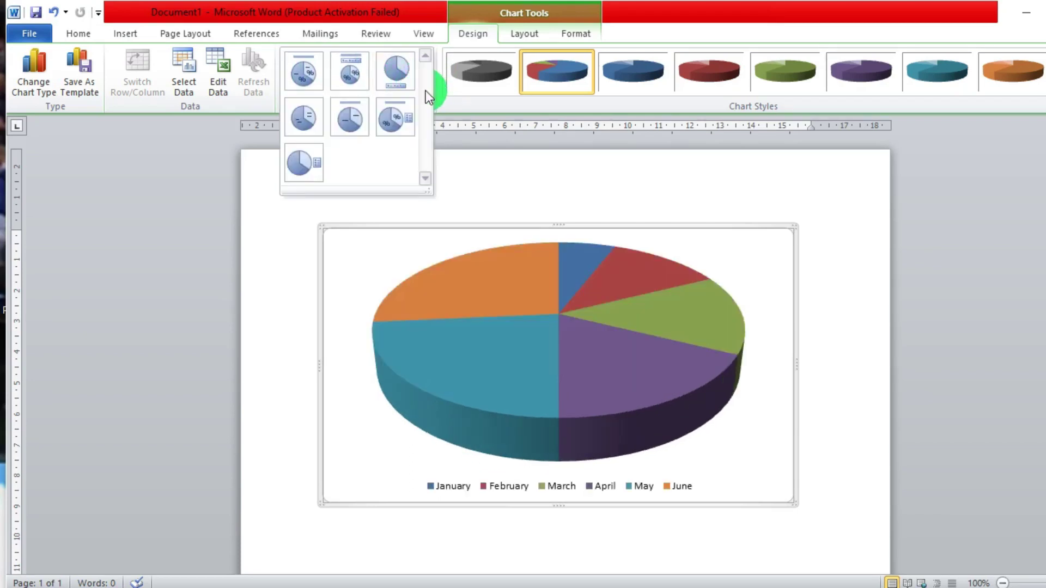
{"action": "left_click", "coordinate": [307, 116]}
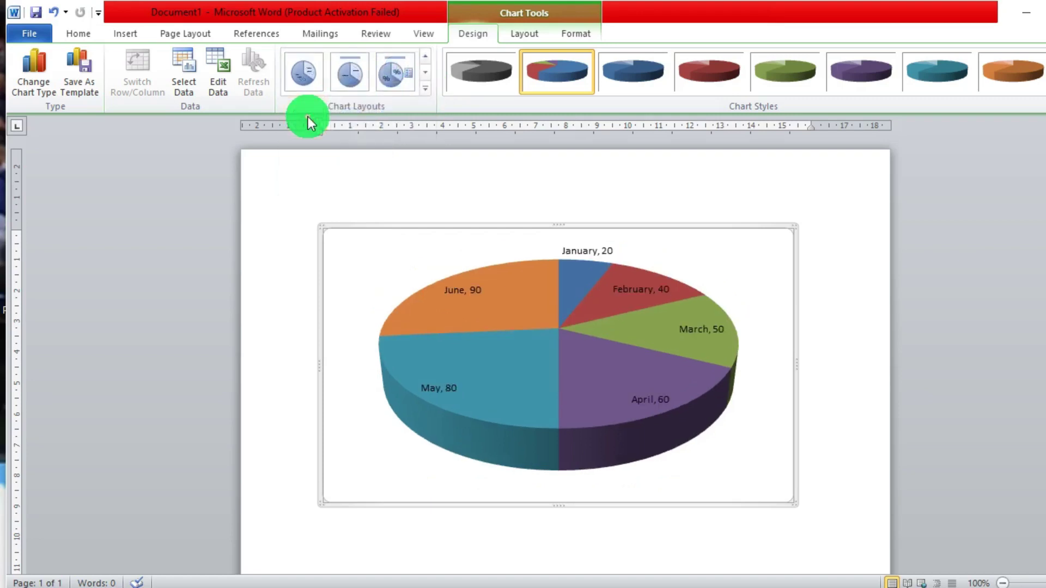
Step: Settle on Layout 1, with a title and month name plus percentage labels on every slice
{"action": "left_click", "coordinate": [427, 89]}
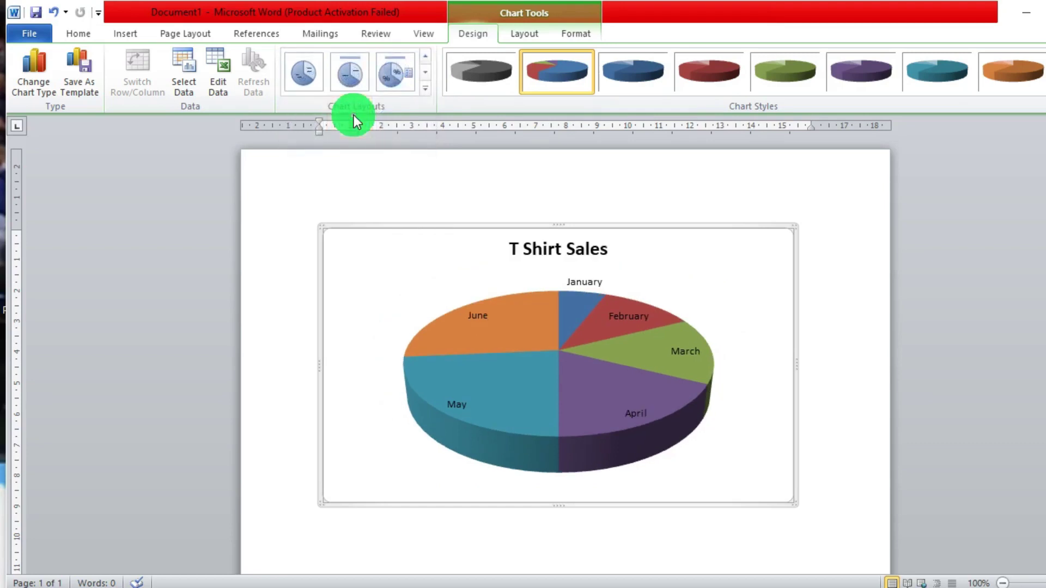
{"action": "left_click", "coordinate": [427, 90]}
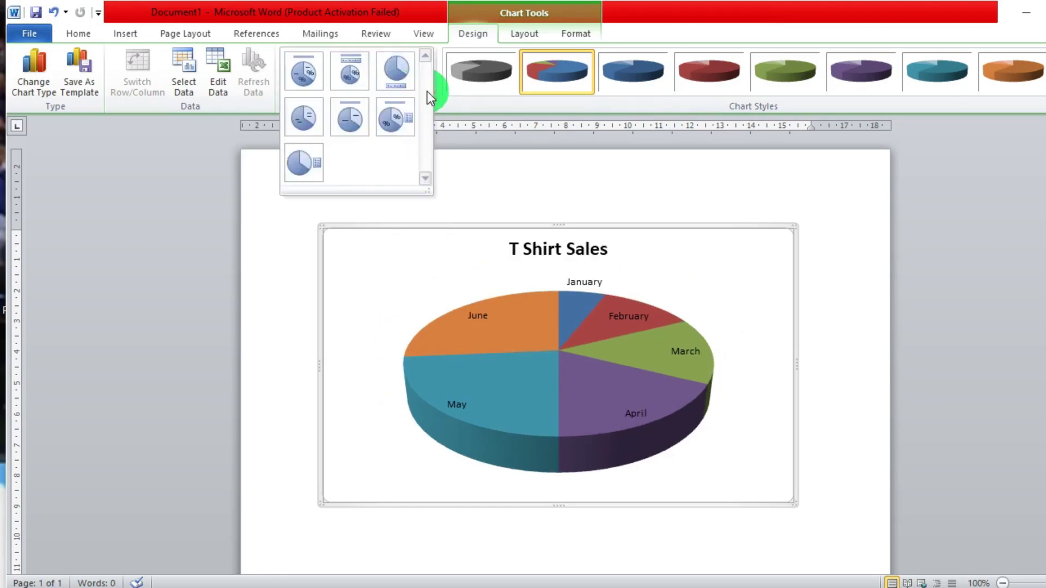
{"action": "left_click", "coordinate": [300, 162]}
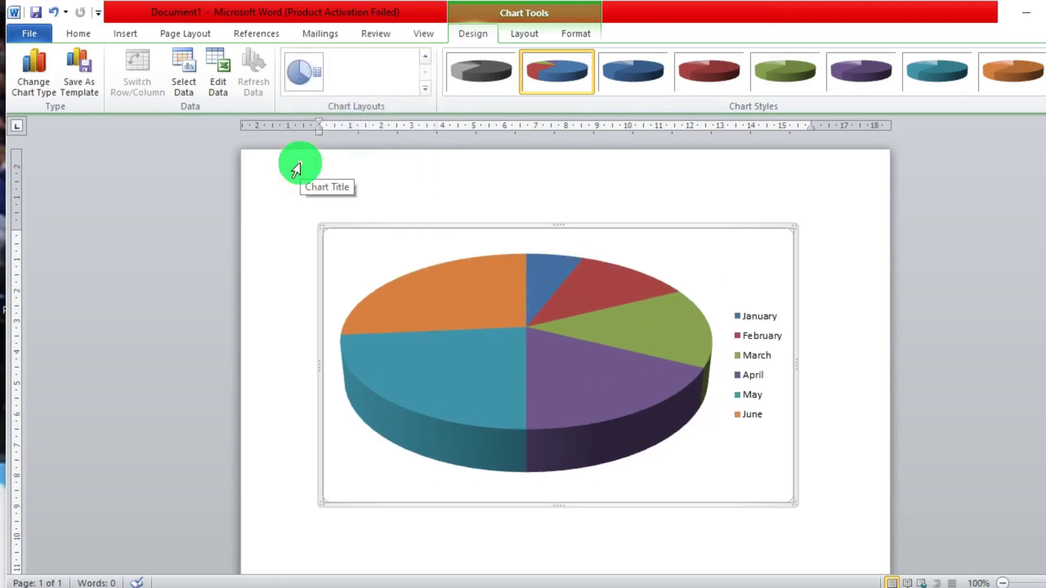
{"action": "left_click", "coordinate": [425, 87]}
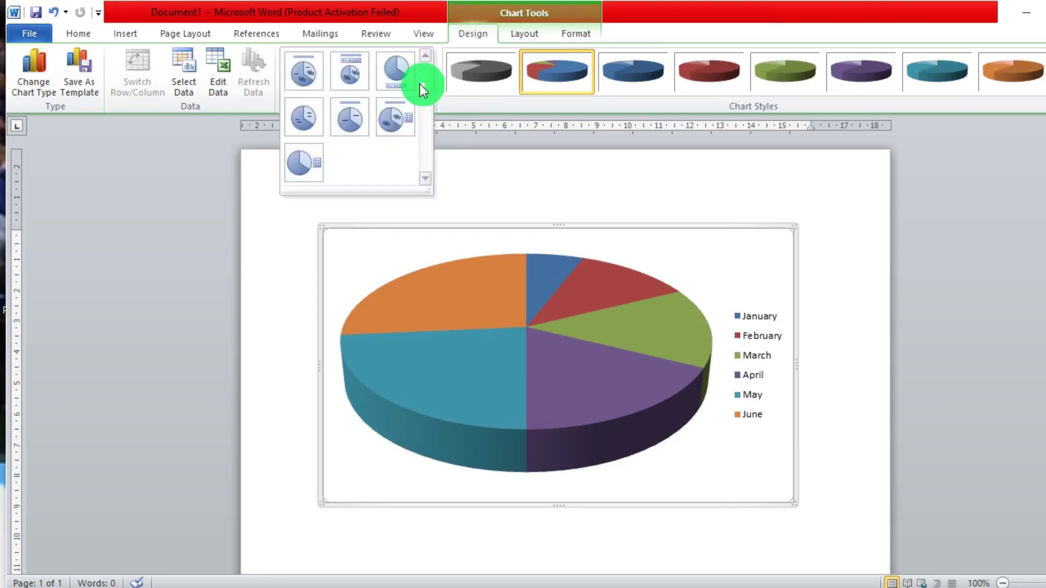
{"action": "left_click", "coordinate": [309, 68]}
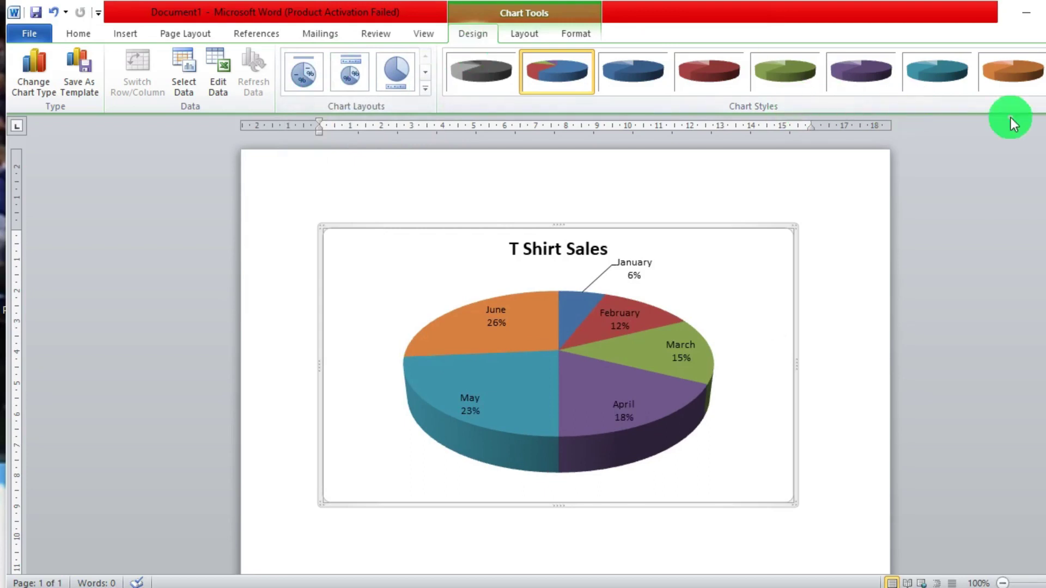
Step: Apply a brighter, more vivid chart style to the T Shirt Sales pie chart
{"action": "left_click", "coordinate": [1041, 88]}
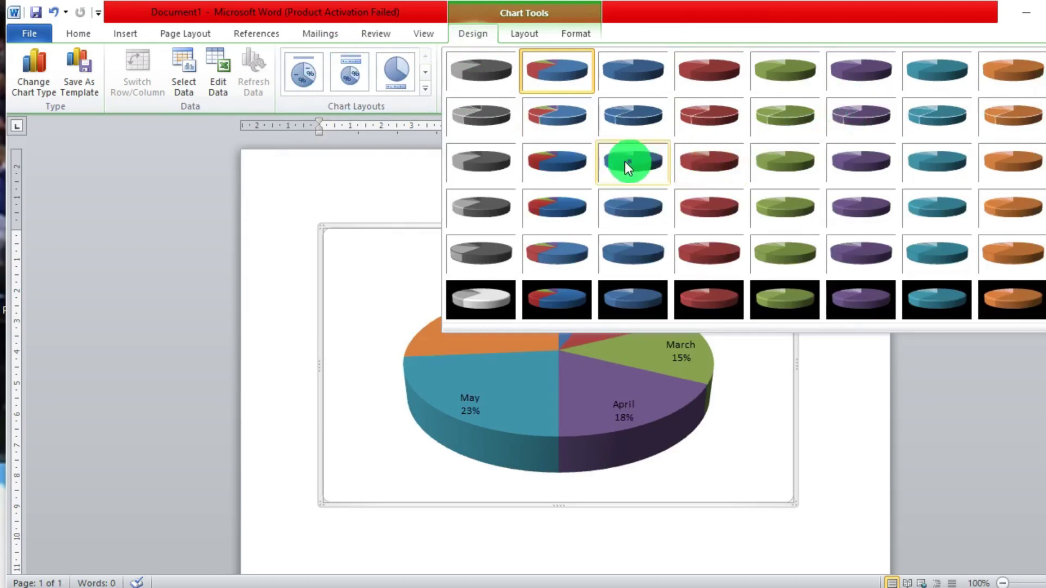
{"action": "left_click", "coordinate": [564, 159]}
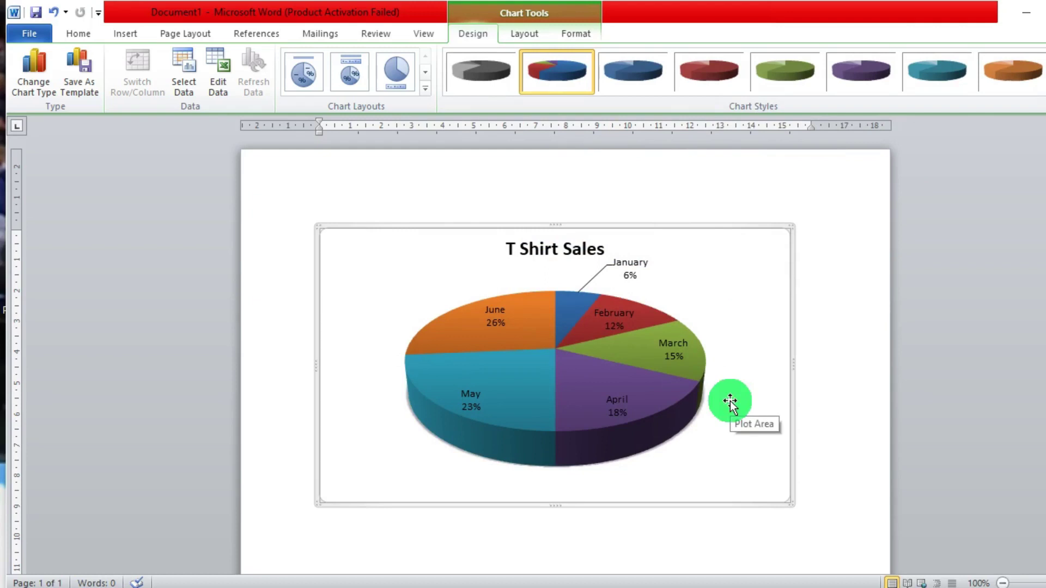
{"action": "right_click", "coordinate": [731, 305]}
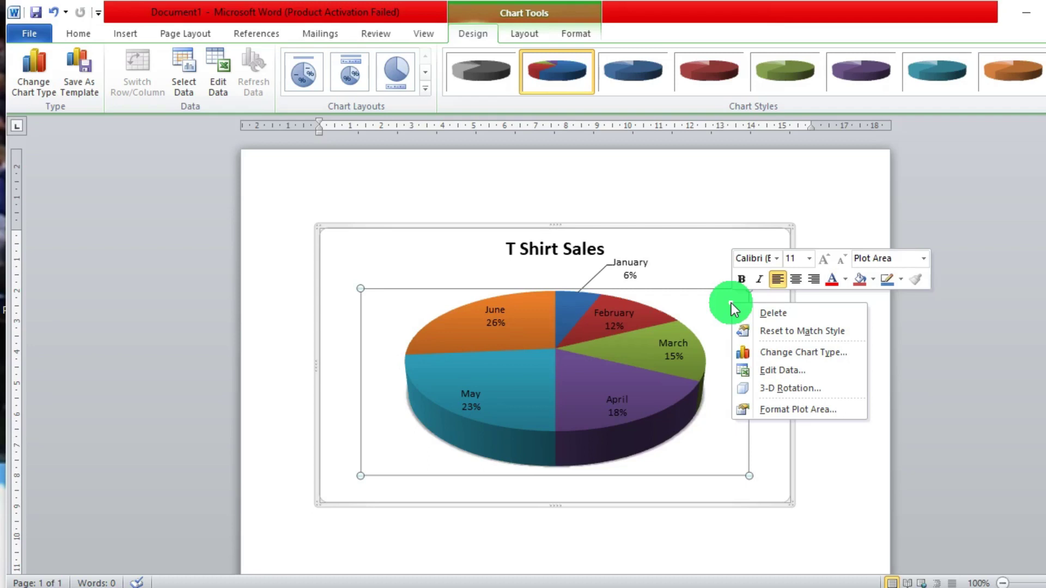
{"action": "left_click", "coordinate": [782, 351]}
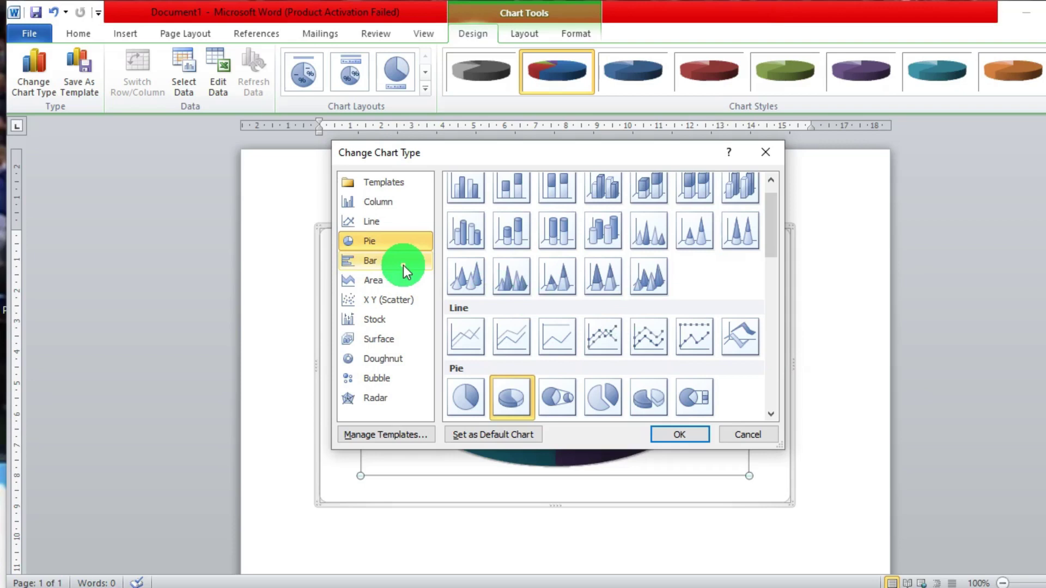
{"action": "left_click", "coordinate": [765, 150]}
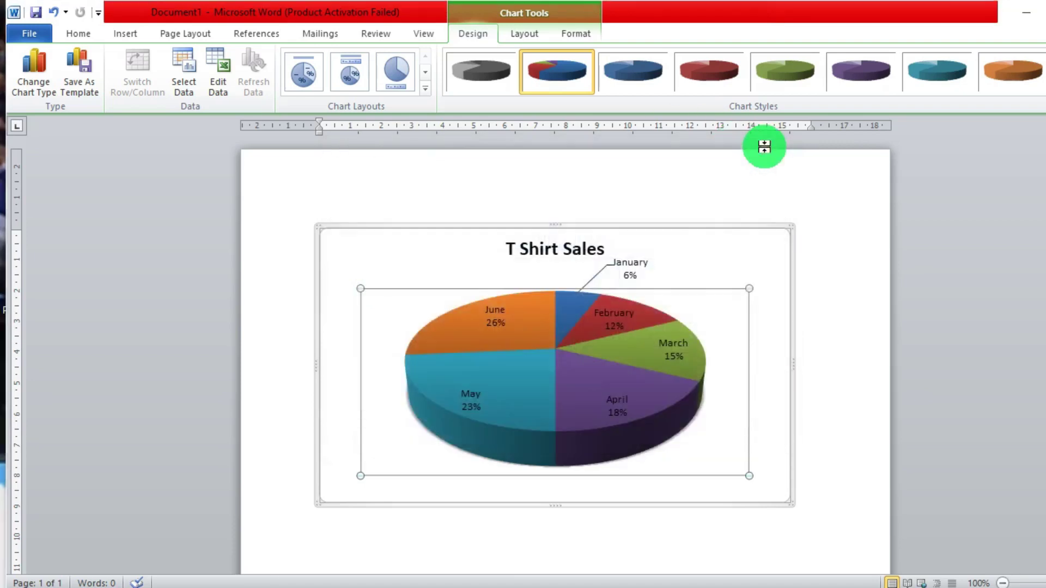
{"action": "left_click", "coordinate": [763, 369]}
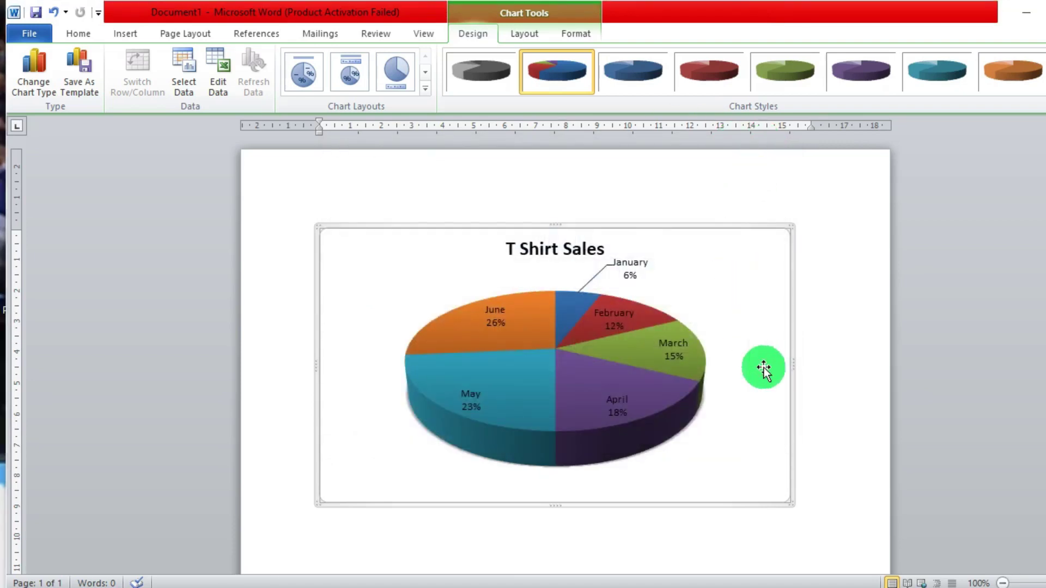
{"action": "right_click", "coordinate": [763, 369]}
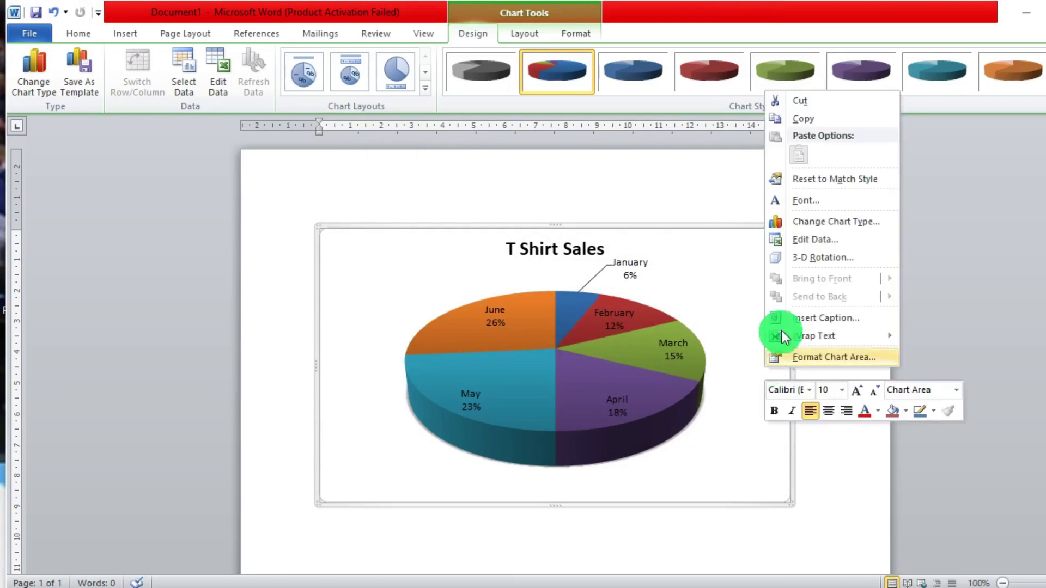
{"action": "left_click", "coordinate": [829, 244]}
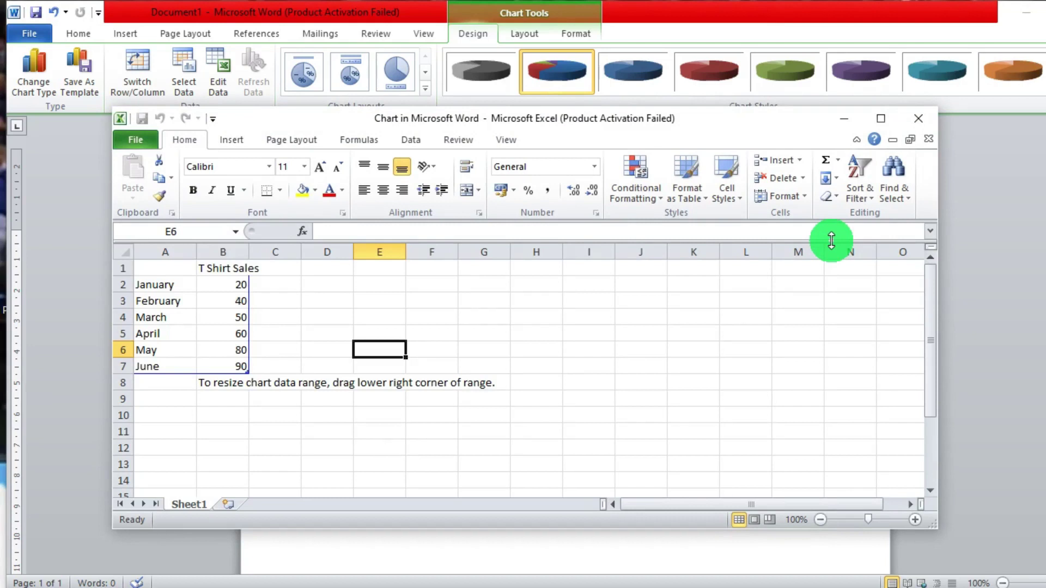
{"action": "left_click", "coordinate": [925, 125]}
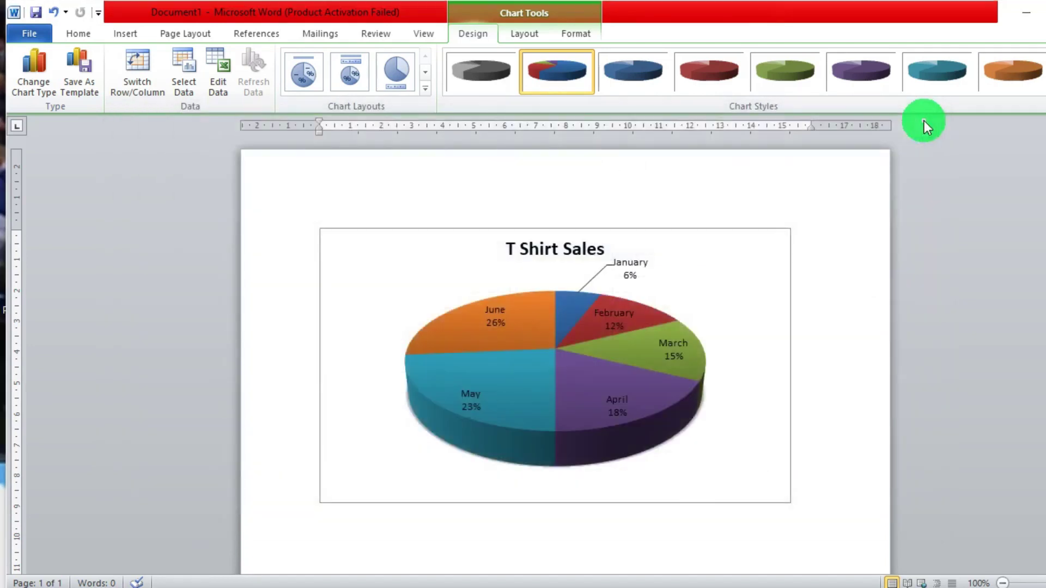